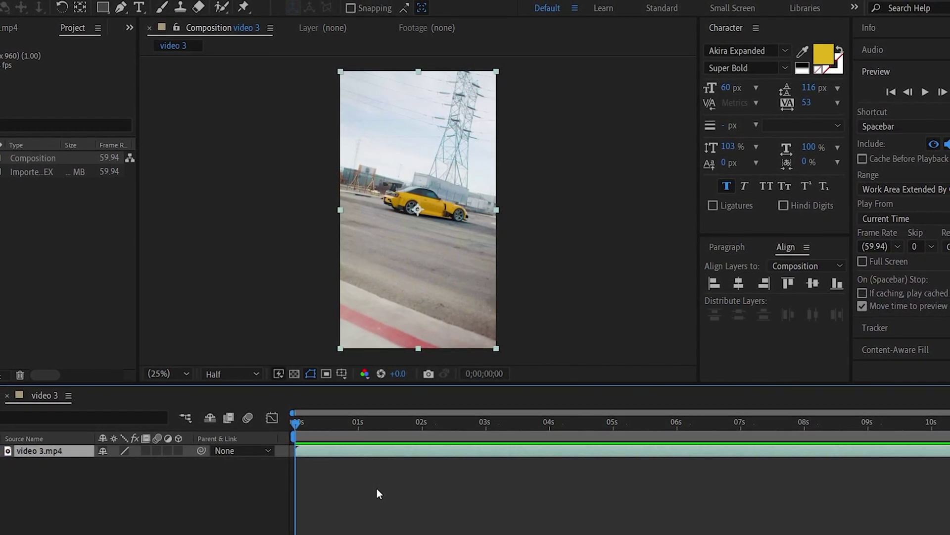
Step: Enable Time Remapping on the video 3.mp4 layer from its Time menu
right_click(64, 453)
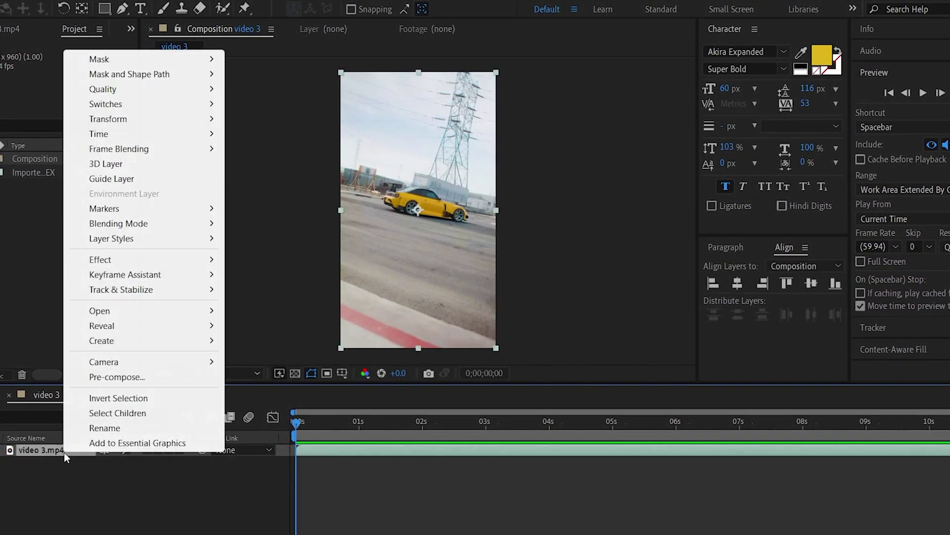
mouse_move(131, 135)
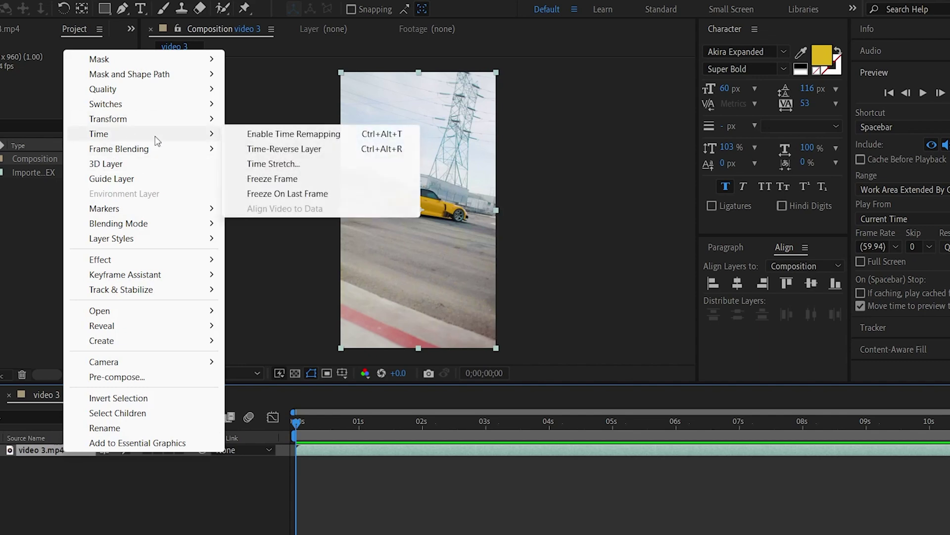
left_click(278, 134)
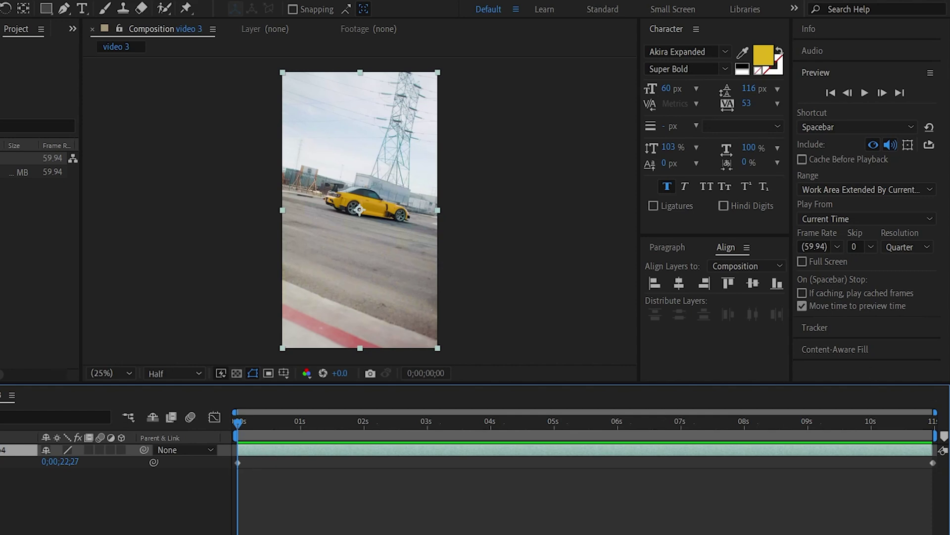
Step: Drag the end Time Remap keyframe back to about 3 s and preview the faster clip
left_click(944, 457)
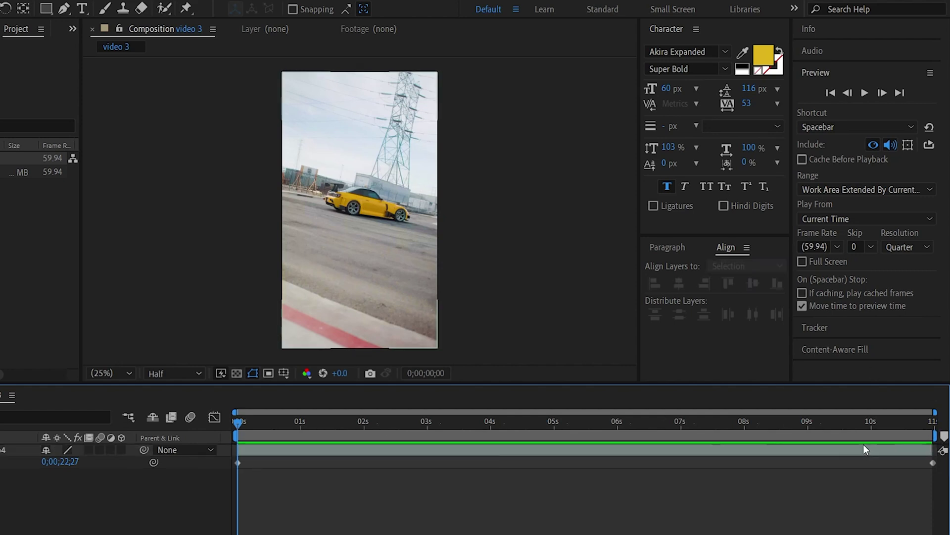
left_click_drag(932, 466, 457, 466)
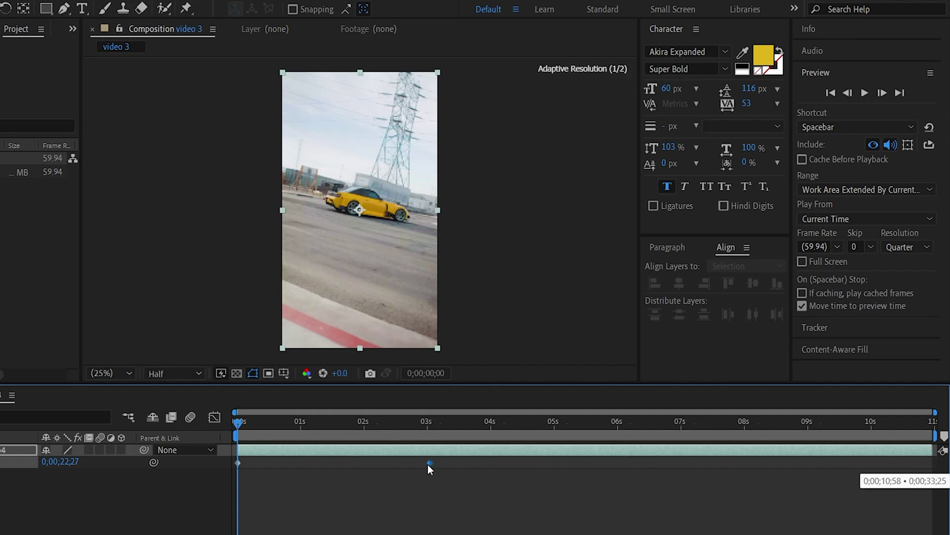
left_click_drag(426, 463, 427, 463)
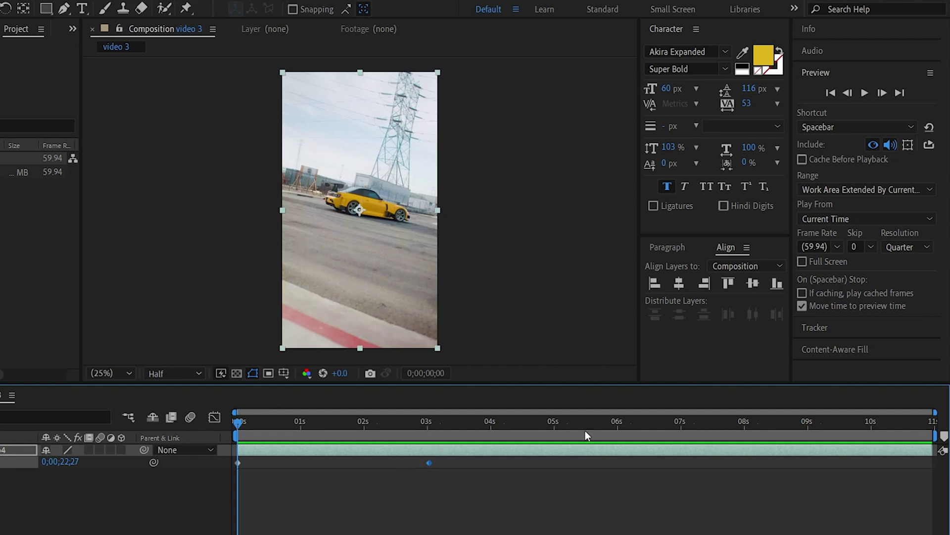
key("space")
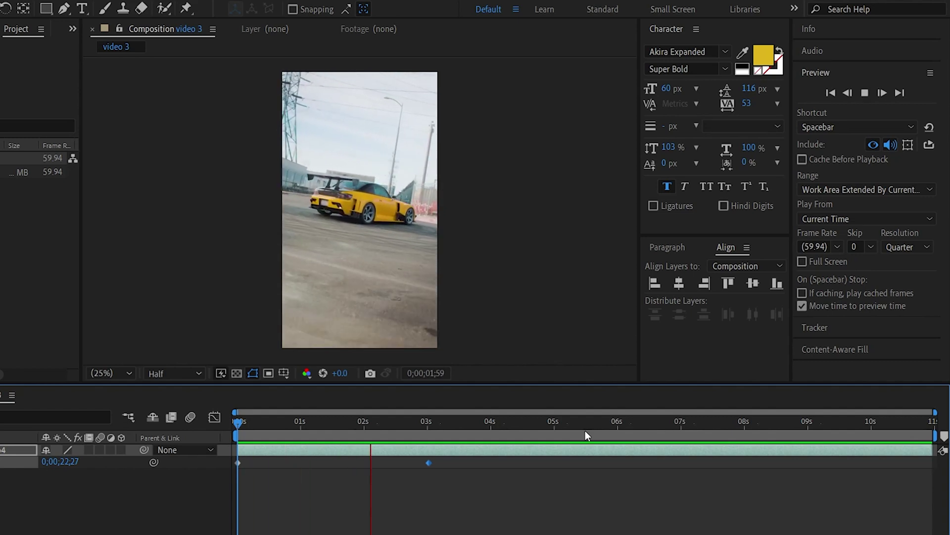
key("space")
Step: Pull that keyframe further back to about 1.5 s and preview the result
left_click_drag(429, 463, 391, 465)
key("space")
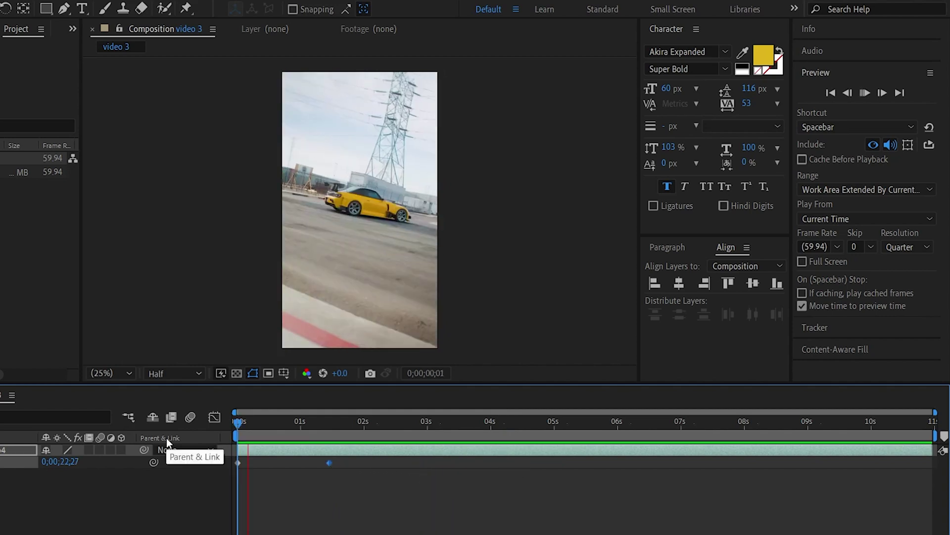
key("space")
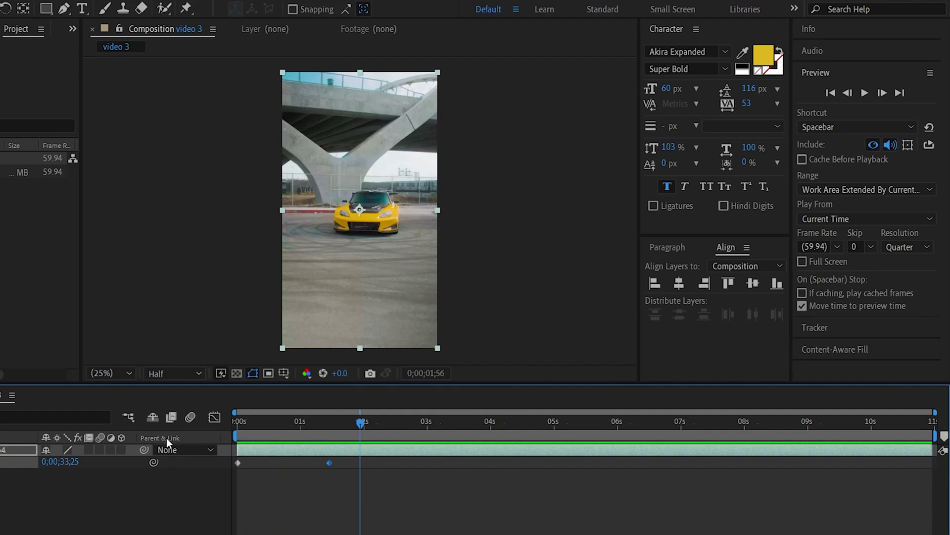
key("ctrl+k")
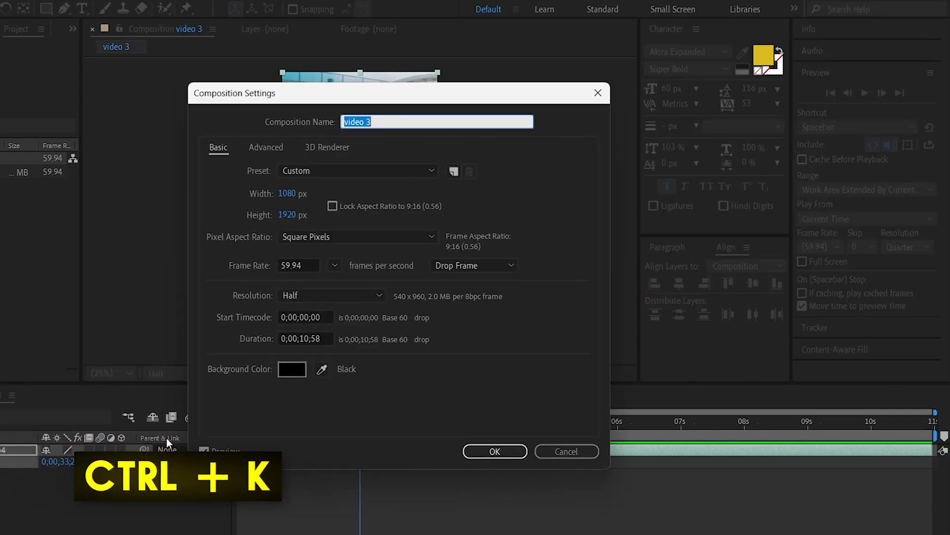
Step: Set the composition duration to 0;00;16;58
left_click(309, 338)
key("BackSpace")
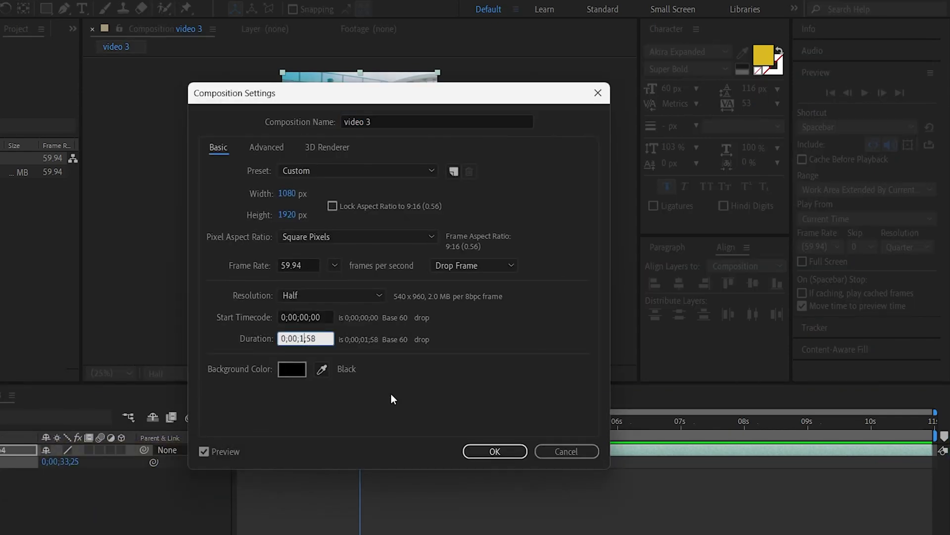
type("6")
key("Return")
Step: Move the last Time Remap keyframe out to about 13 s and preview
left_click_drag(344, 469, 806, 474)
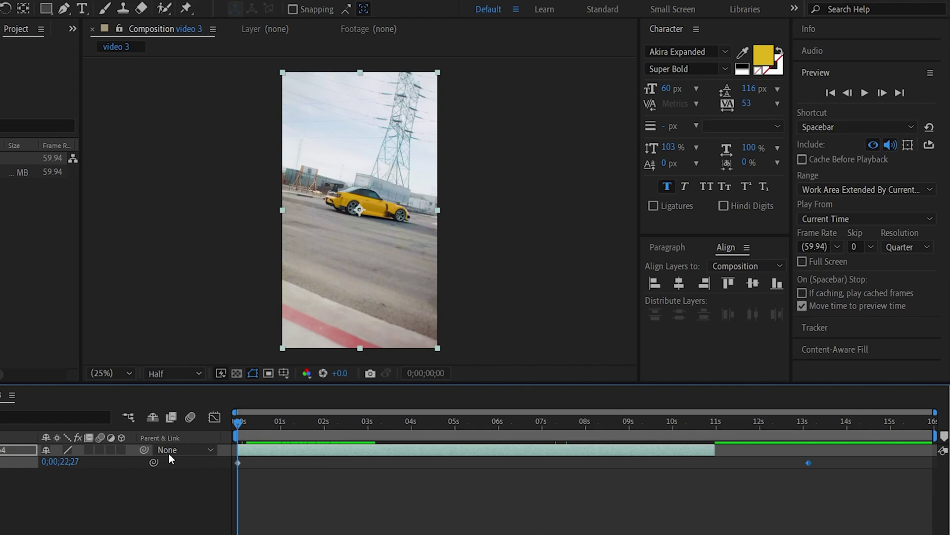
key("space")
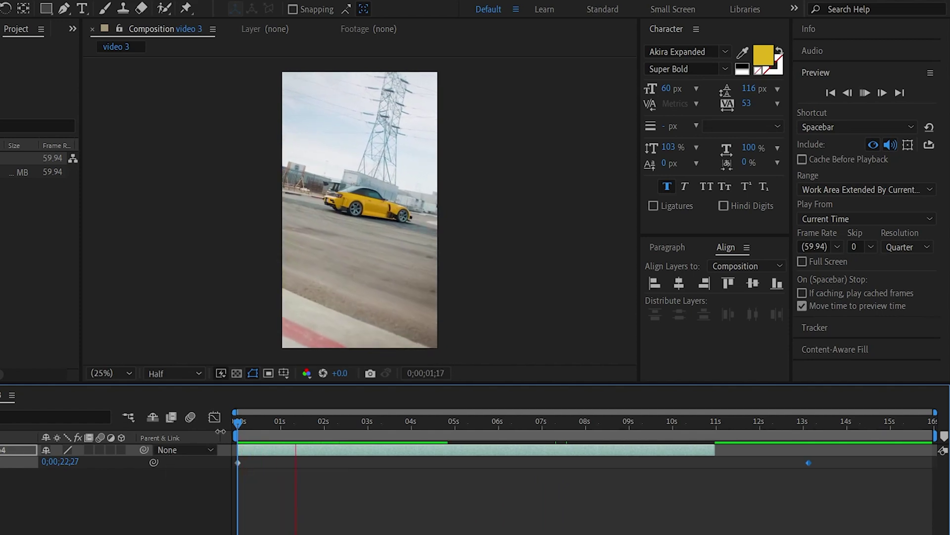
key("space")
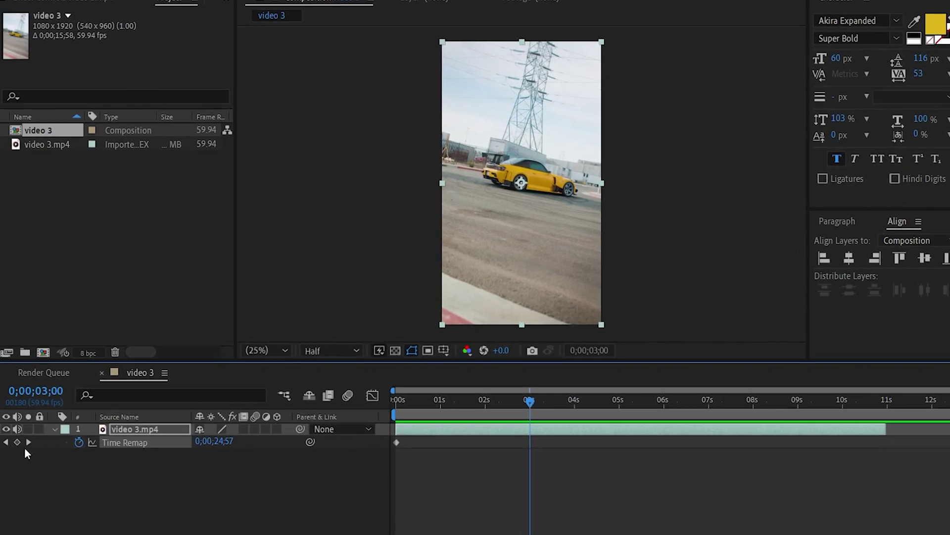
Step: Add a higher-valued Time Remap keyframe at 3 s, preview, and enable Frame Blending
left_click(18, 442)
left_click_drag(252, 440, 448, 427)
key("space")
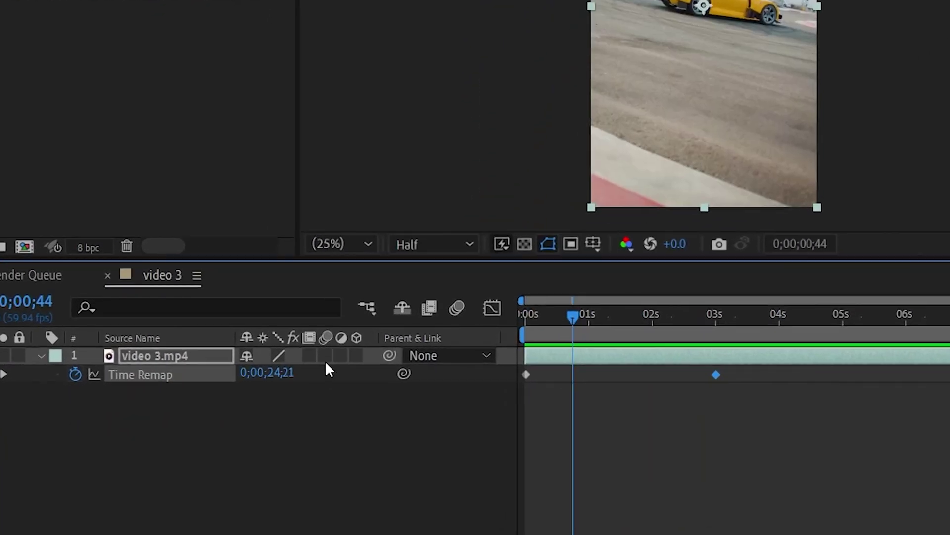
left_click(310, 357)
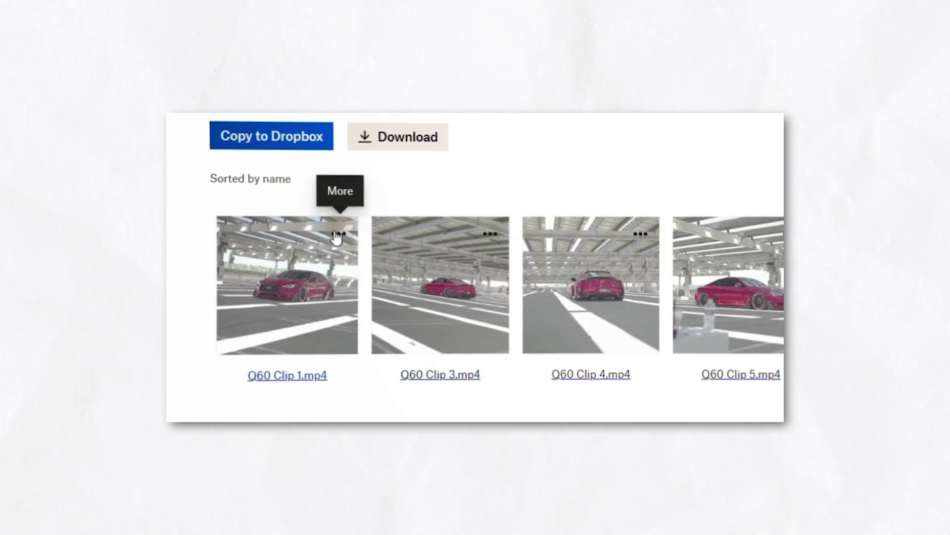
Step: Bring up the actions for Clip 1 on the Dropbox page
left_click(338, 233)
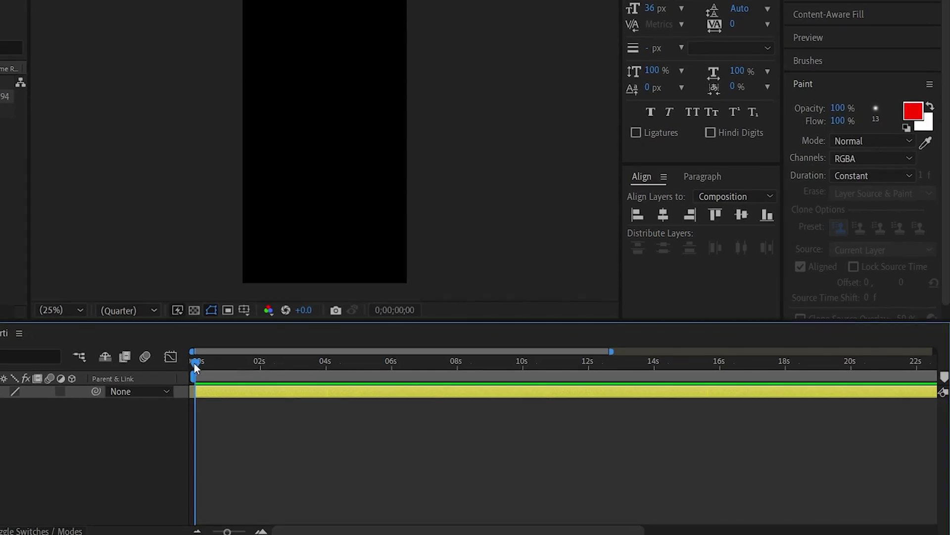
Step: Scrub through the music and drop composition markers on the beats around 2 s
left_click_drag(196, 365, 266, 364)
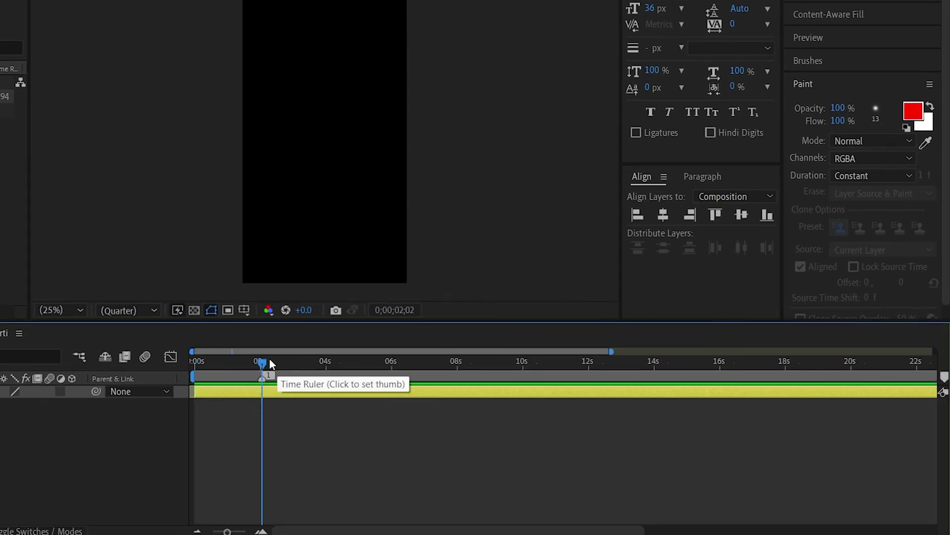
left_click_drag(263, 363, 331, 367)
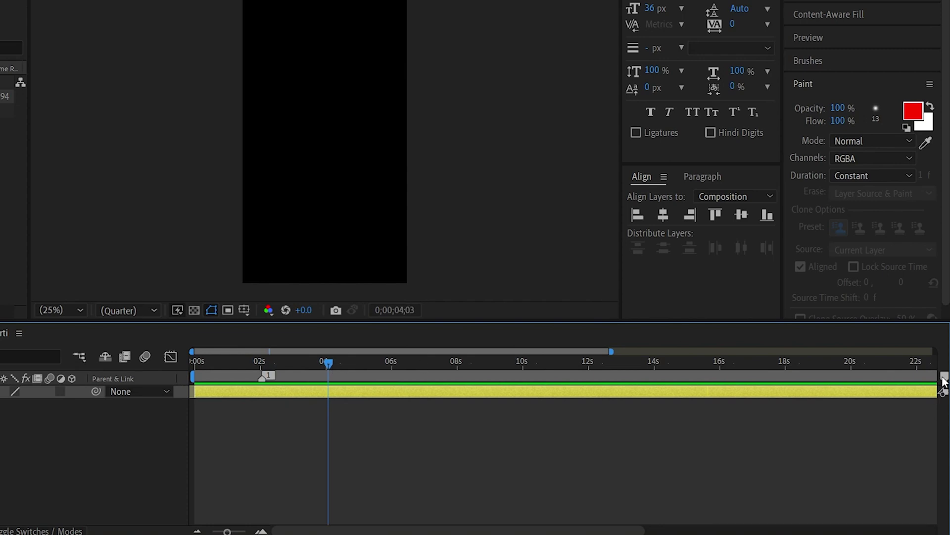
left_click_drag(360, 364, 173, 362)
key("2")
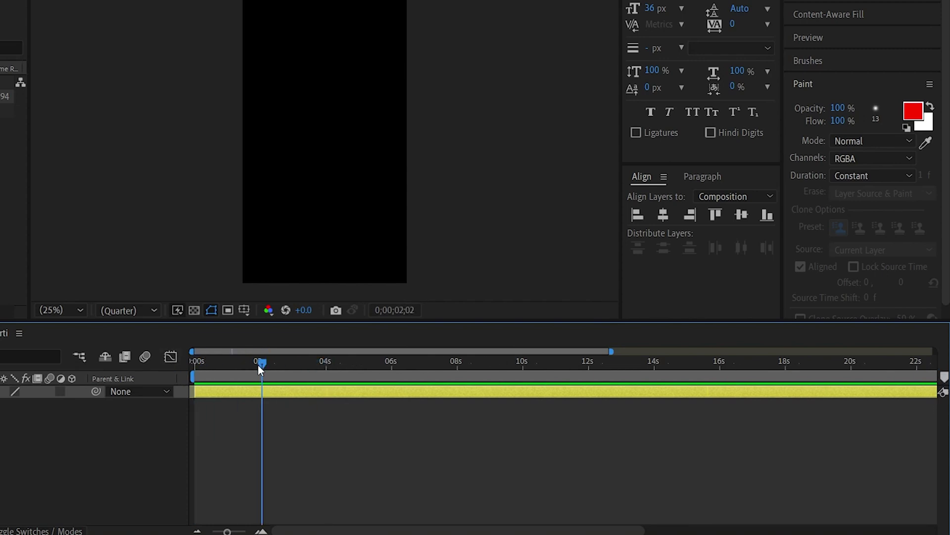
left_click_drag(258, 364, 185, 365)
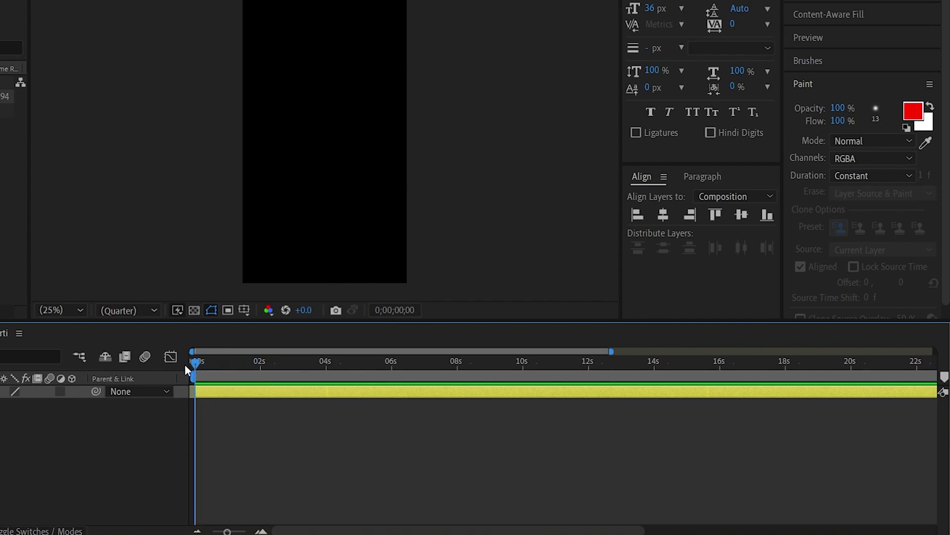
left_click(264, 443)
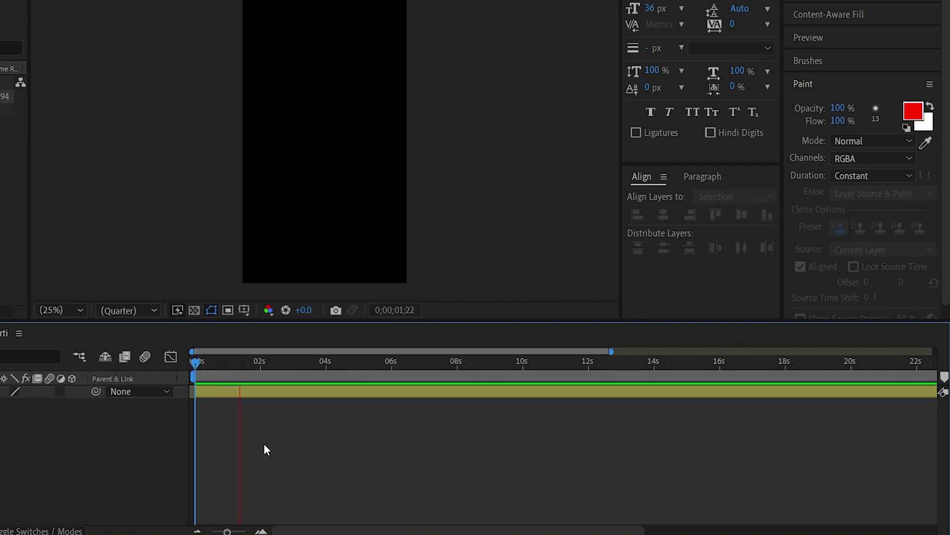
key("KP_Multiply")
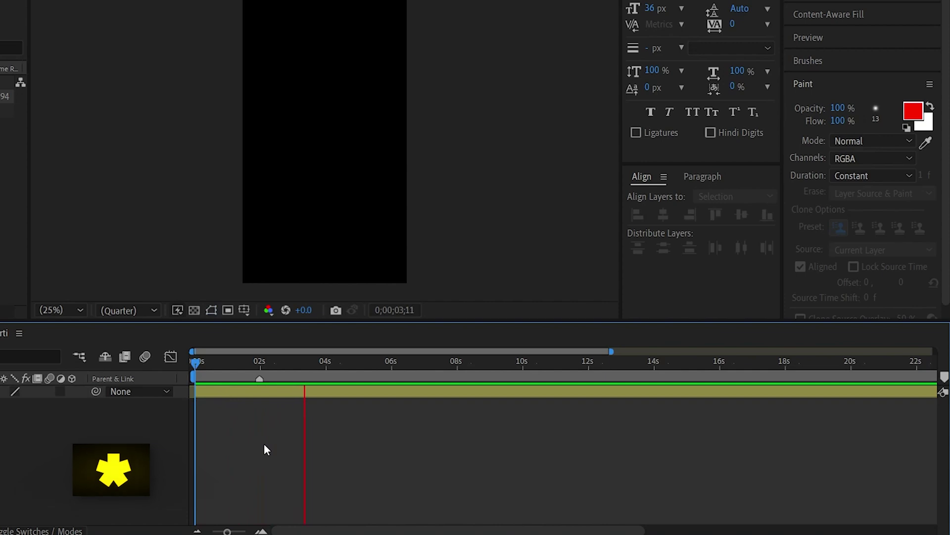
key("KP_Multiply")
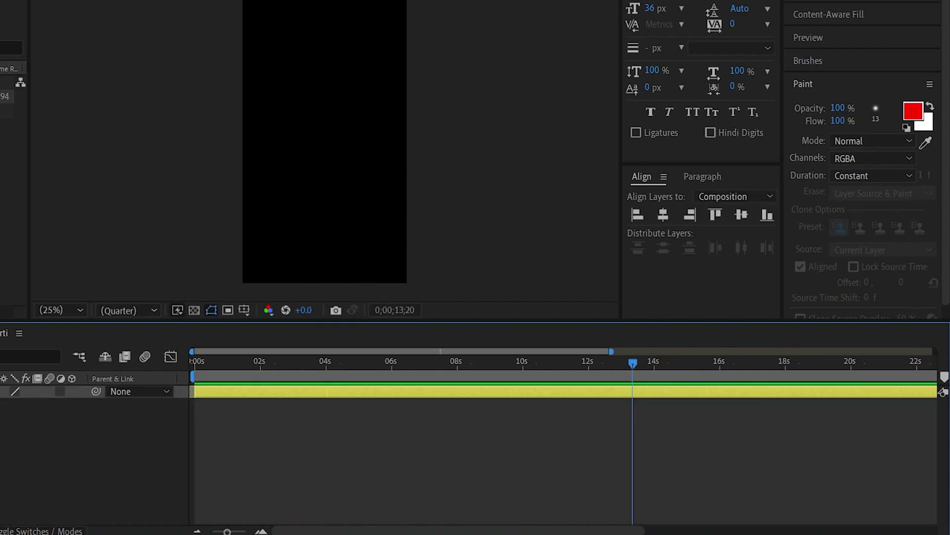
Step: Reveal the audio waveform and mark further beats near 10 s and 11 s
key("l")
key("l")
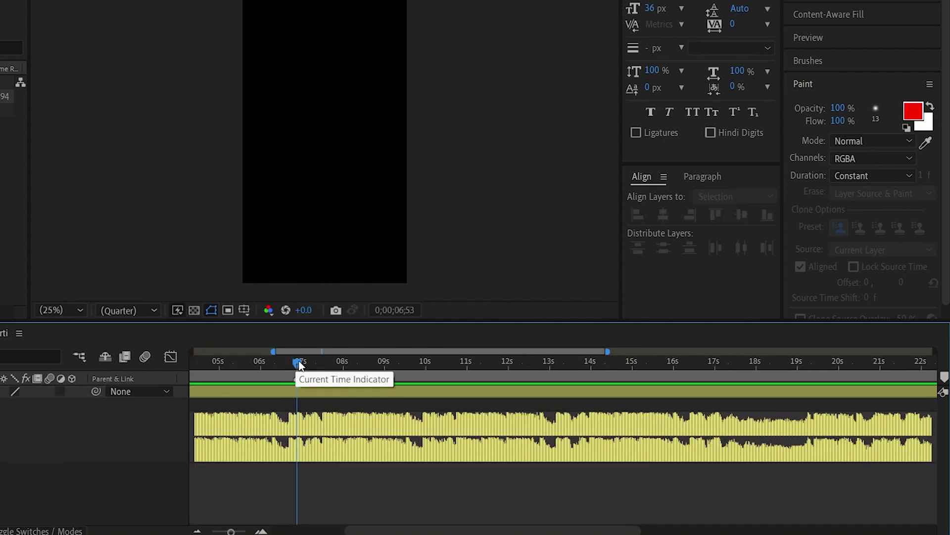
left_click_drag(299, 363, 468, 362)
key("KP_Multiply")
key("KP_Multiply")
left_click_drag(468, 362, 586, 370)
key("KP_Multiply")
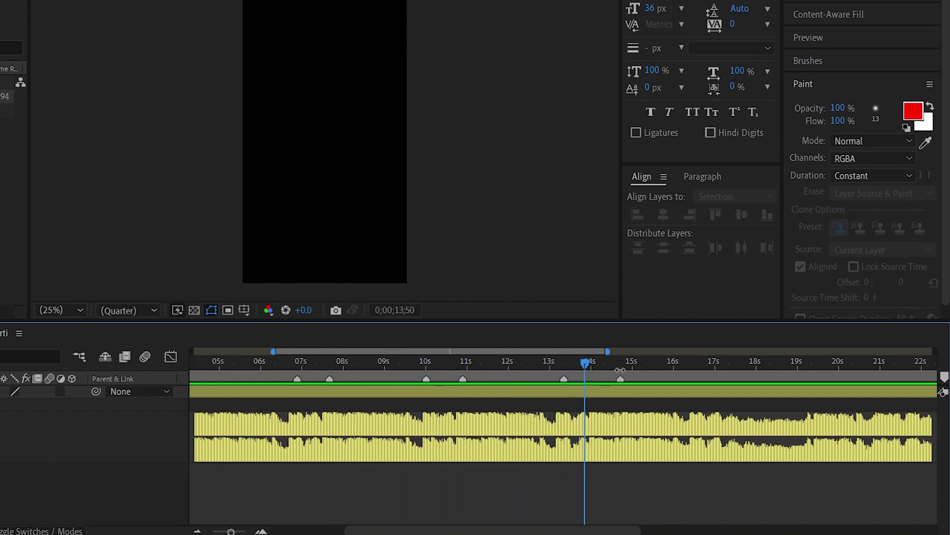
left_click(618, 368)
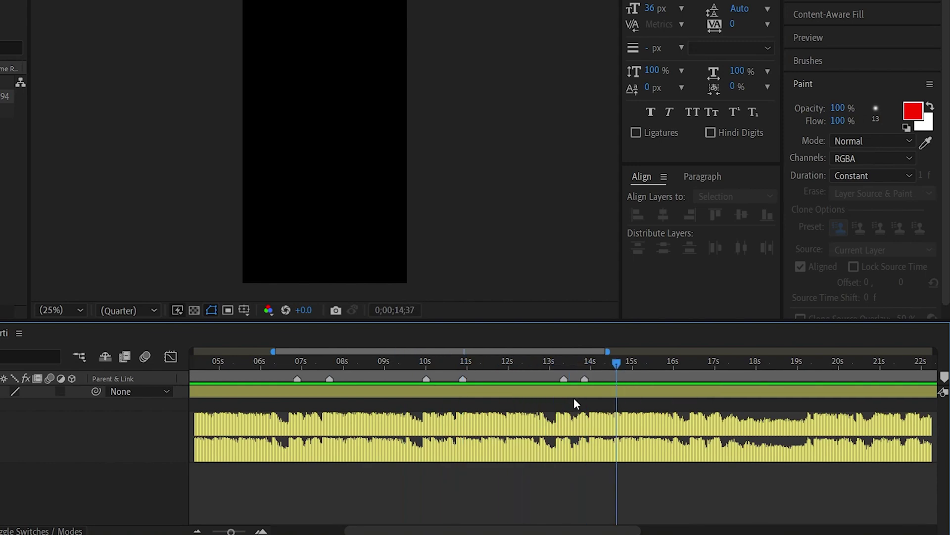
Step: Delete all markers from the music layer and reselect it
right_click(463, 379)
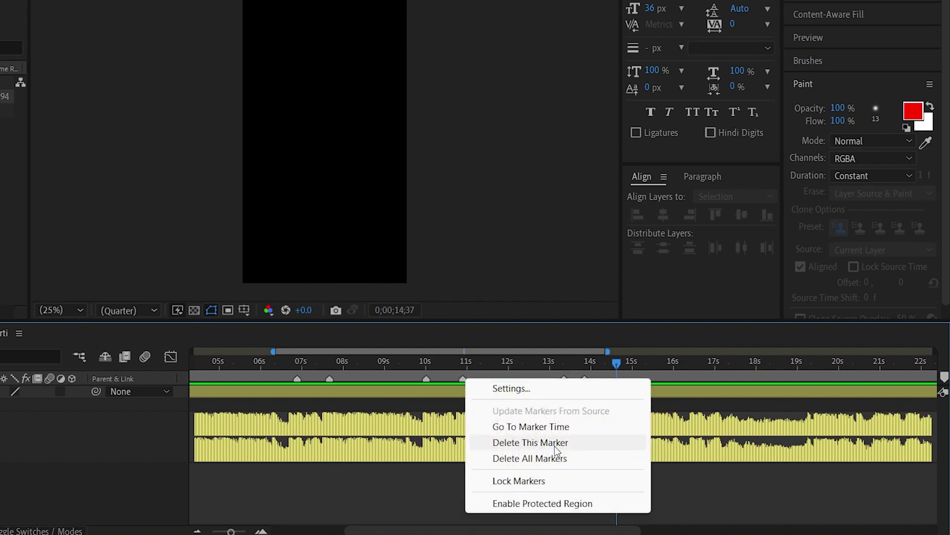
left_click(592, 459)
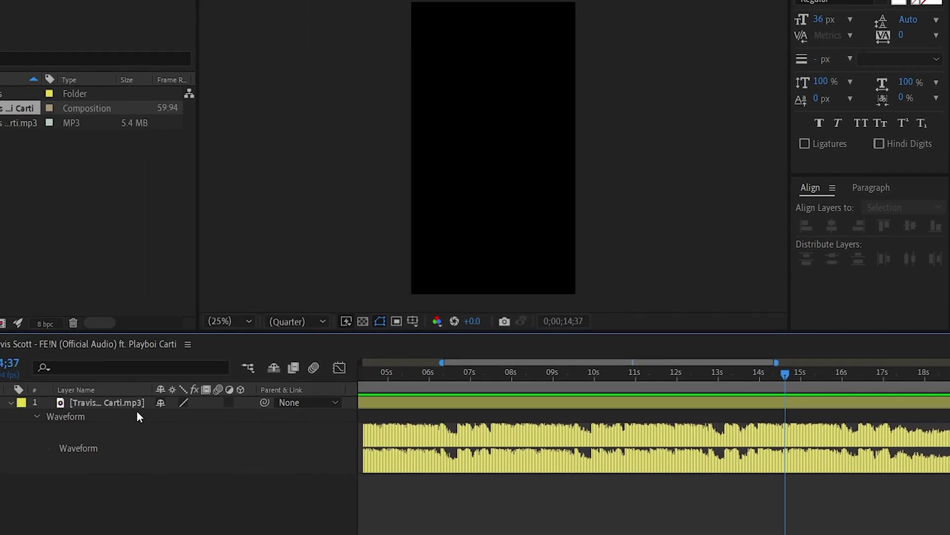
left_click(180, 409)
Step: Convert the song's audio to keyframes with Keyframe Assistant
right_click(180, 409)
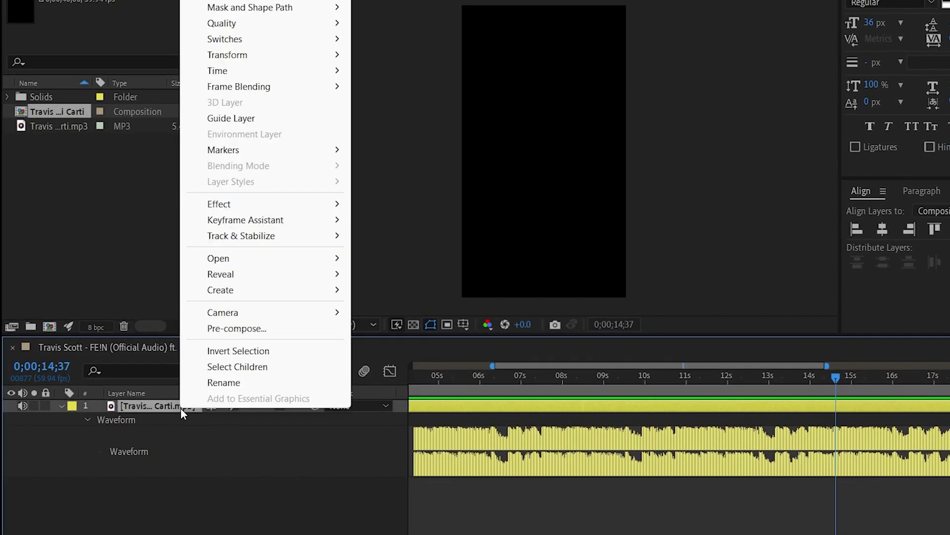
mouse_move(254, 223)
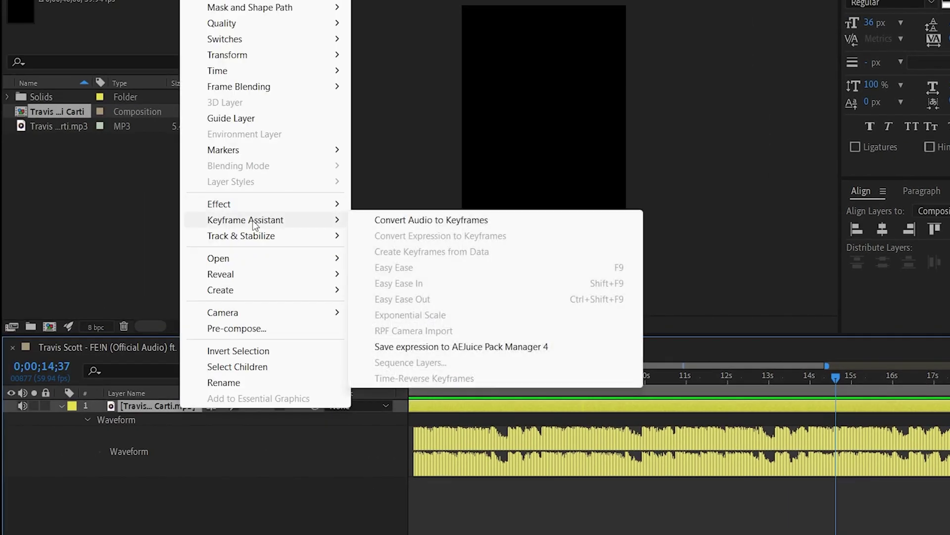
left_click(403, 224)
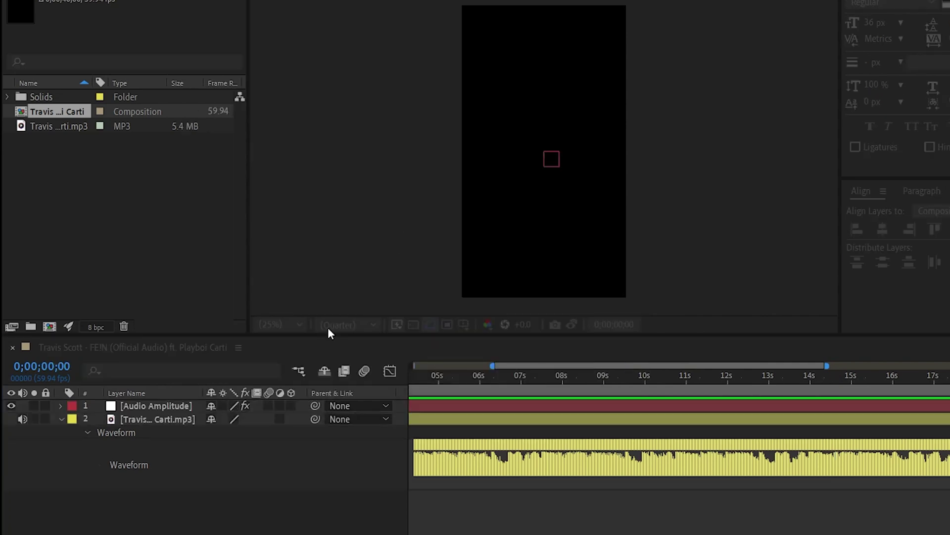
Step: Delete the Left Channel and Right Channel effects from the Audio Amplitude layer
left_click(22, 402)
left_click(35, 414)
left_click(82, 427)
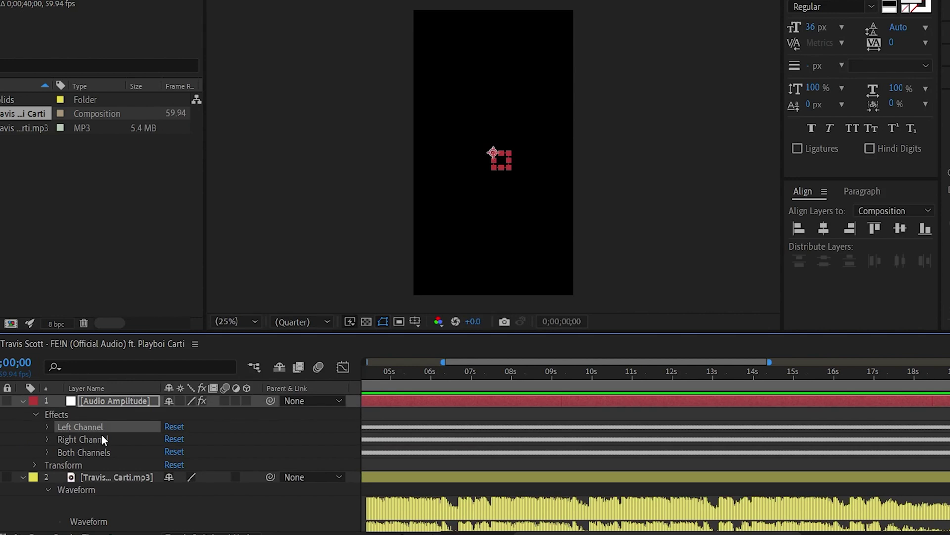
left_click(101, 438, "shift")
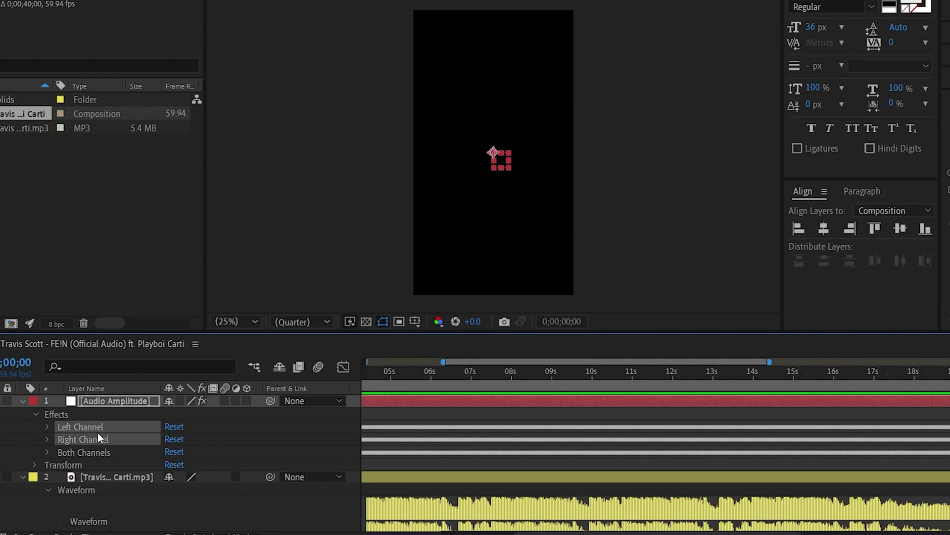
key("Delete")
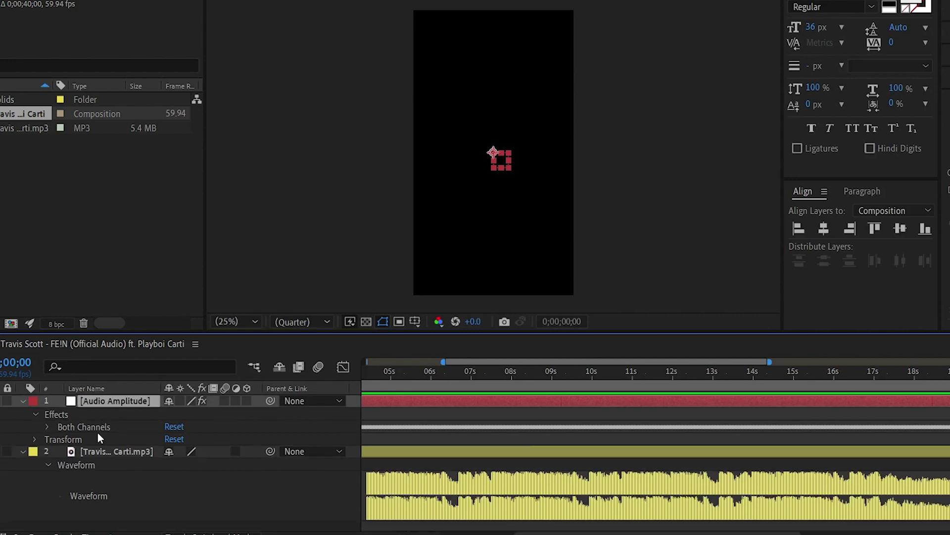
Step: Graph the Both Channels Slider and place composition markers on its amplitude peaks
left_click(48, 426)
key("semicolon")
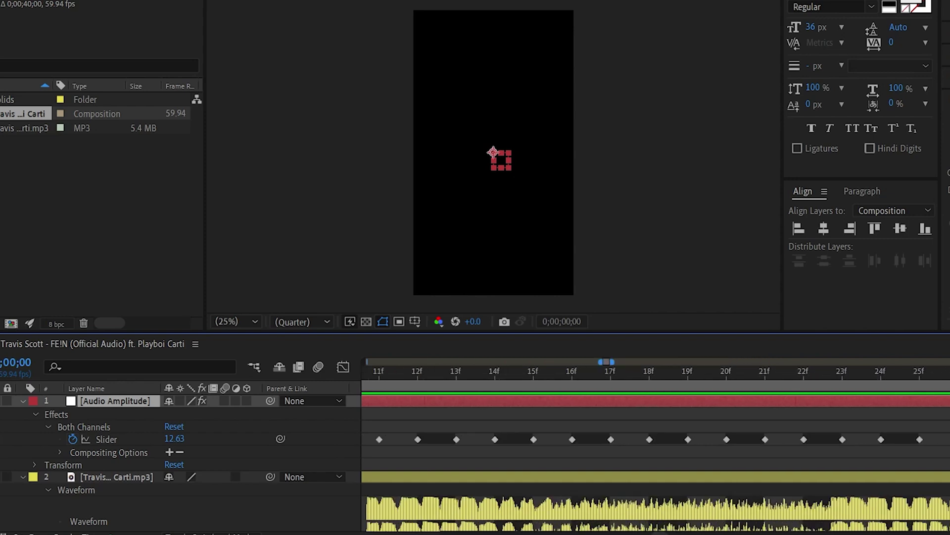
left_click(418, 440)
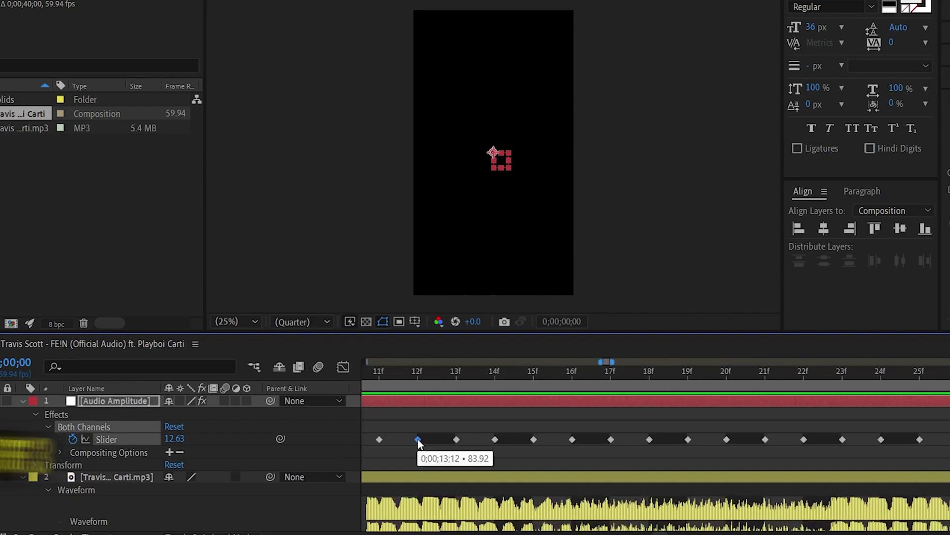
key("shift+F3")
left_click(533, 373)
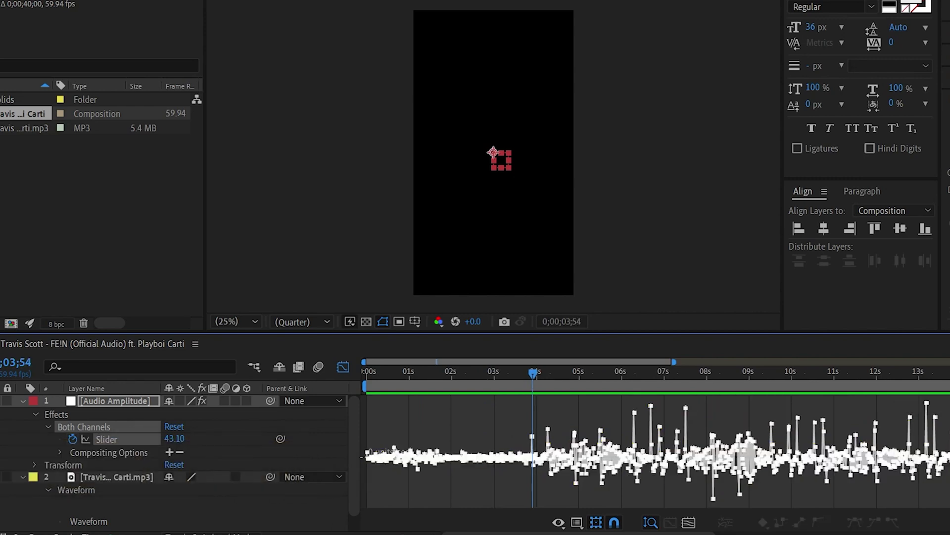
left_click_drag(542, 374, 547, 373)
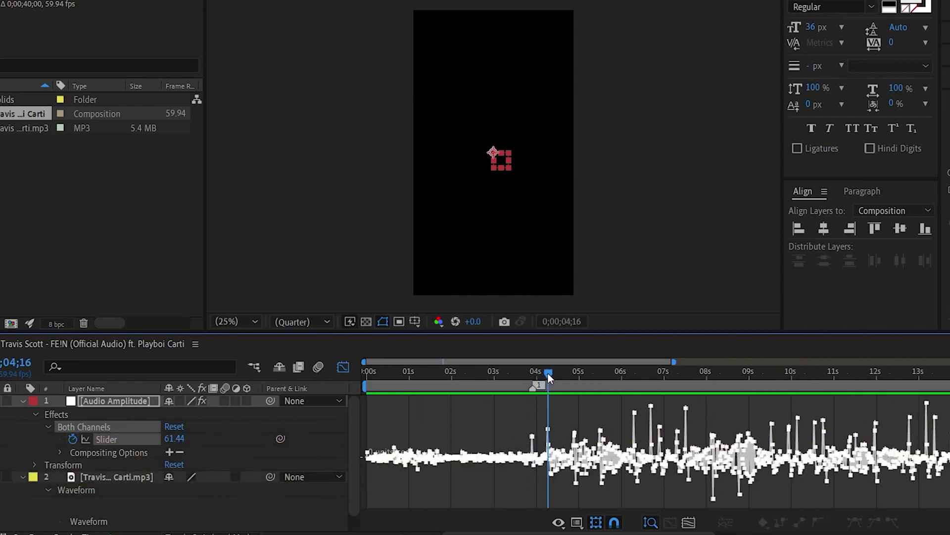
key("shift+2")
left_click_drag(549, 371, 598, 378)
key("shift+3")
key("KP_Multiply")
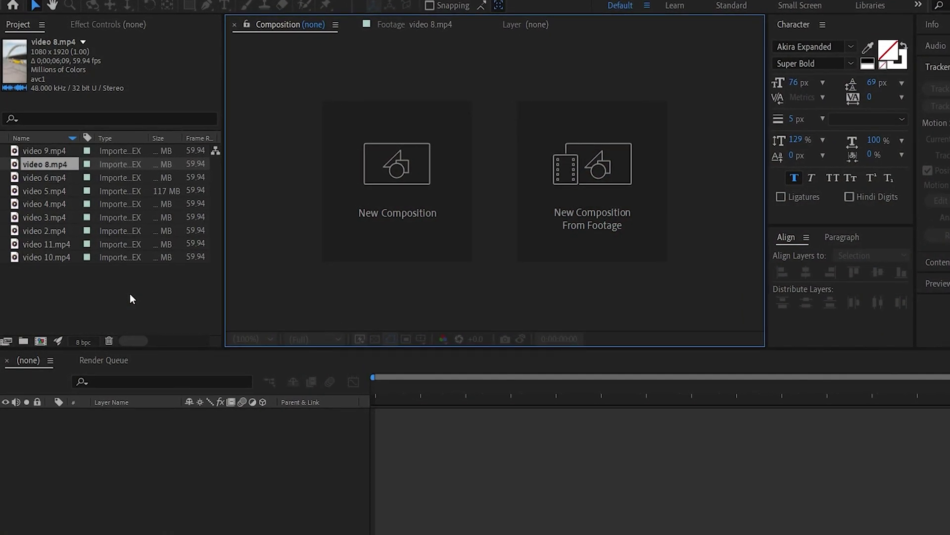
Step: Create a composition from video 8.mp4 and trim the layer to the car shot
left_click_drag(56, 178, 52, 393)
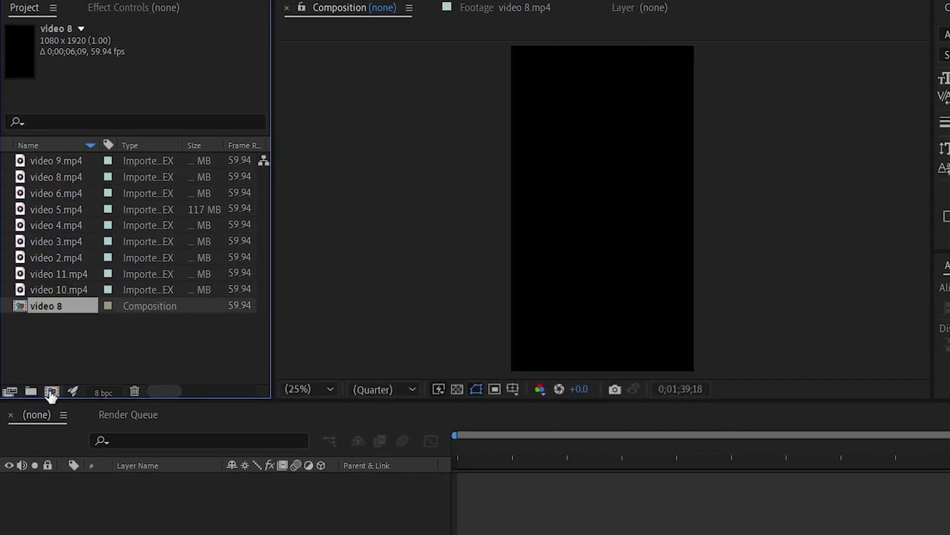
left_click_drag(311, 368, 927, 412)
key("alt+]")
left_click_drag(927, 366, 347, 368)
key("alt+[")
Step: Trim the composition to the work area and apply Warp Stabilizer
left_click(902, 367)
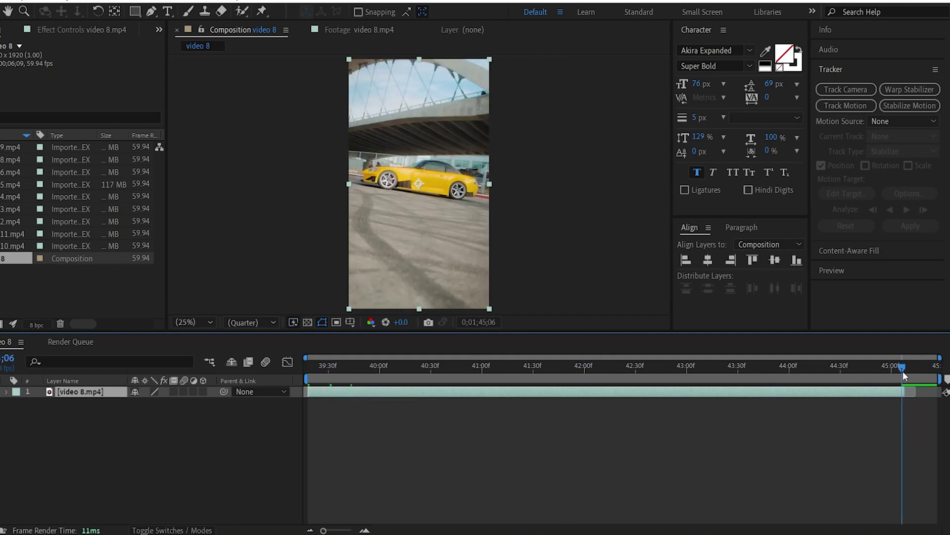
right_click(893, 379)
left_click(877, 413)
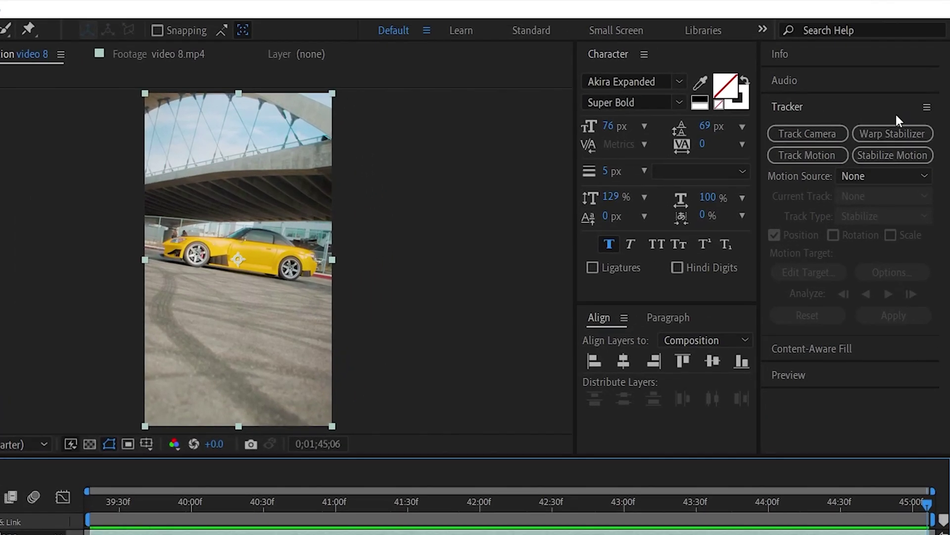
left_click(888, 133)
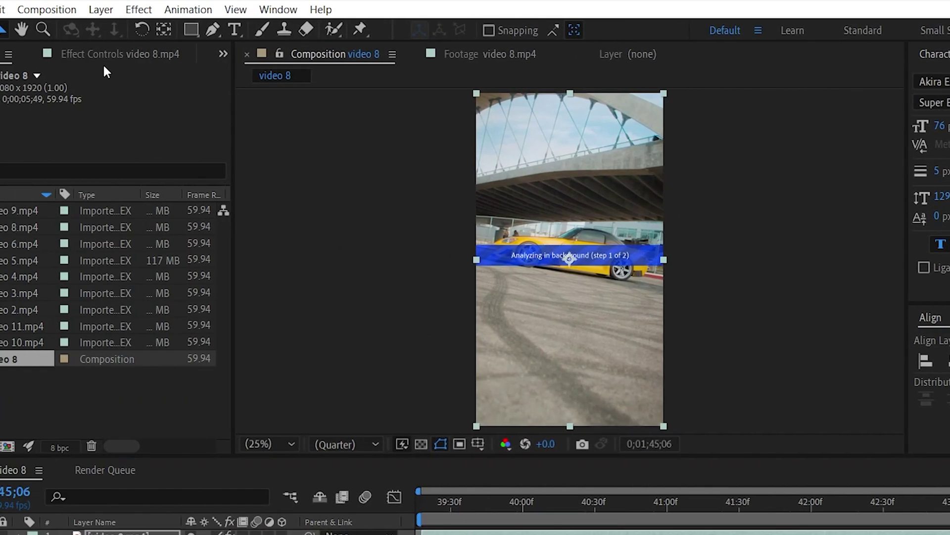
Step: Expand Warp Stabilizer's Advanced settings in Effect Controls while the analysis runs
left_click(114, 54)
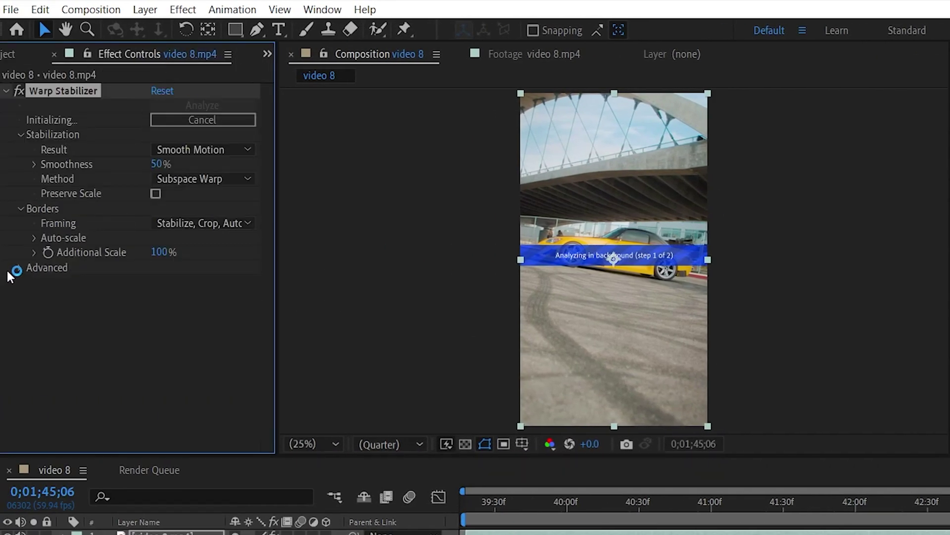
left_click(19, 269)
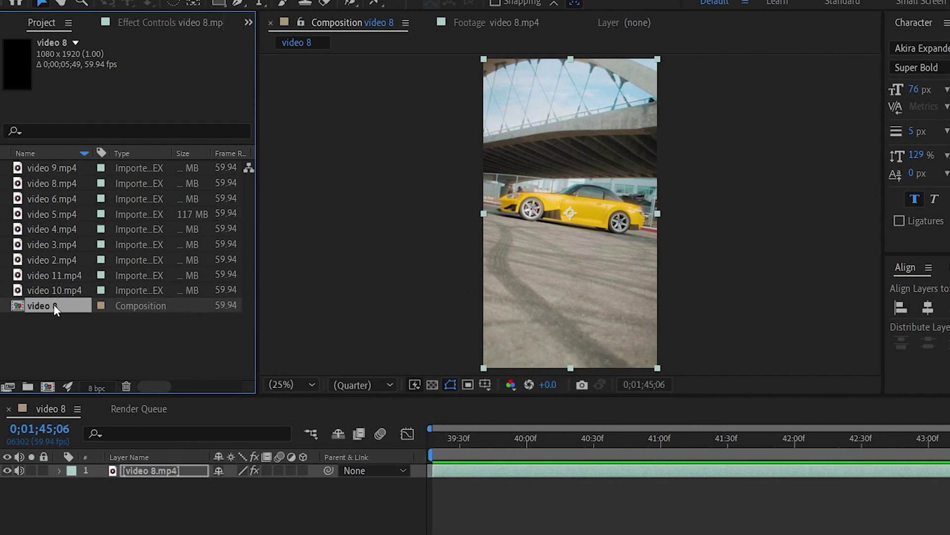
Step: Rename the video 8 composition to 'video 1'
key("Return")
type("vi")
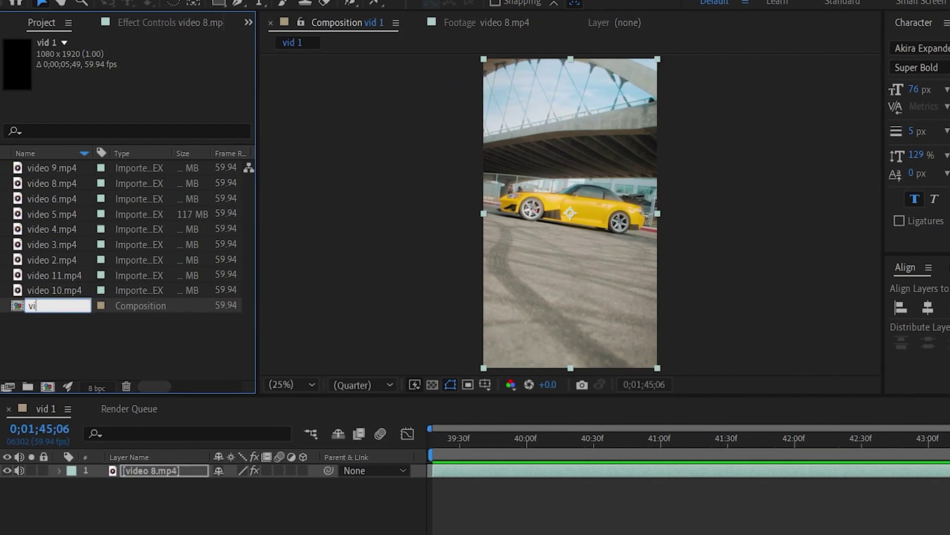
type("deo 1")
key("Return")
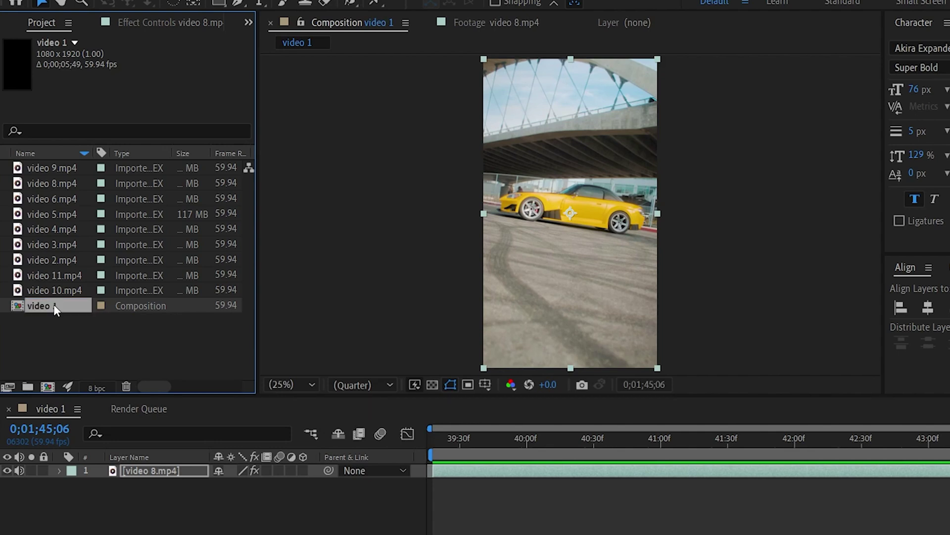
Step: Make a composition from video 3.mp4, trim it to the work area, and apply Warp Stabilizer
left_click(65, 243)
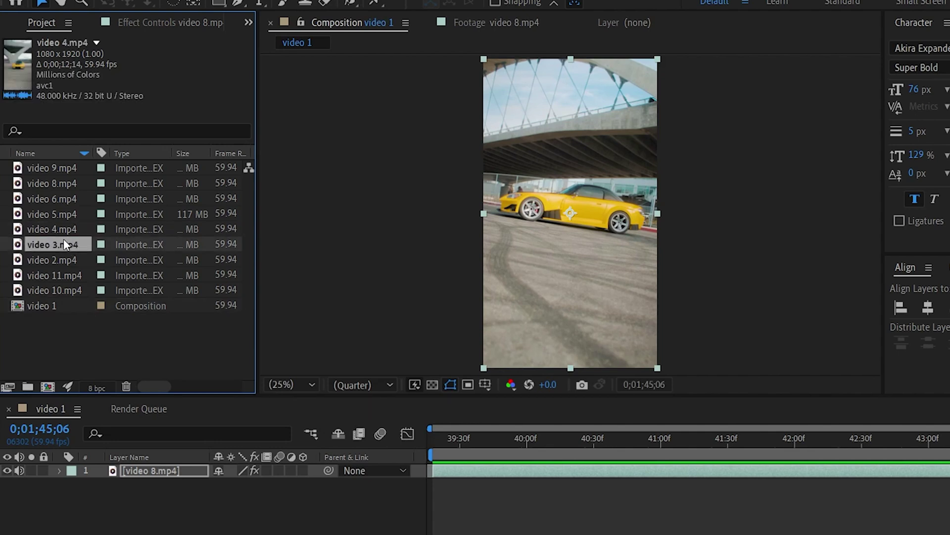
left_click_drag(41, 406, 48, 386)
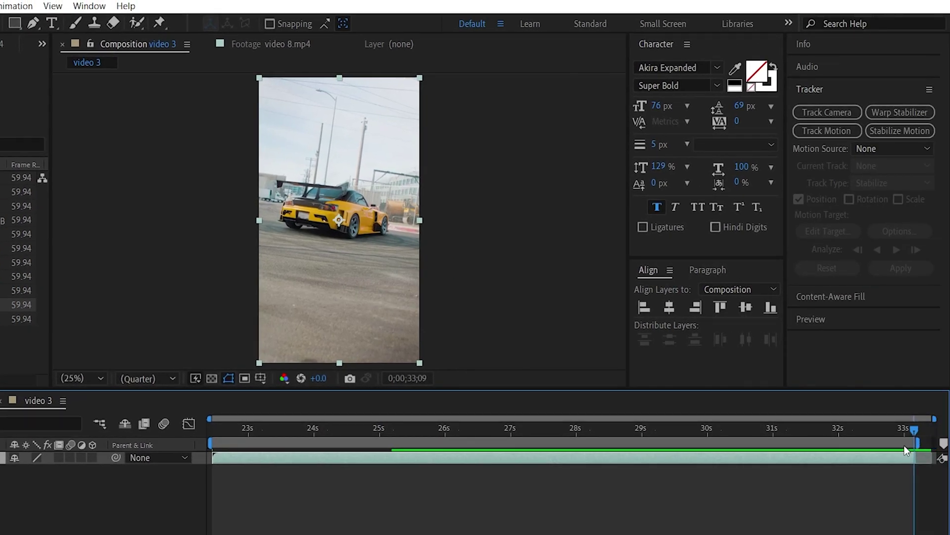
right_click(905, 450)
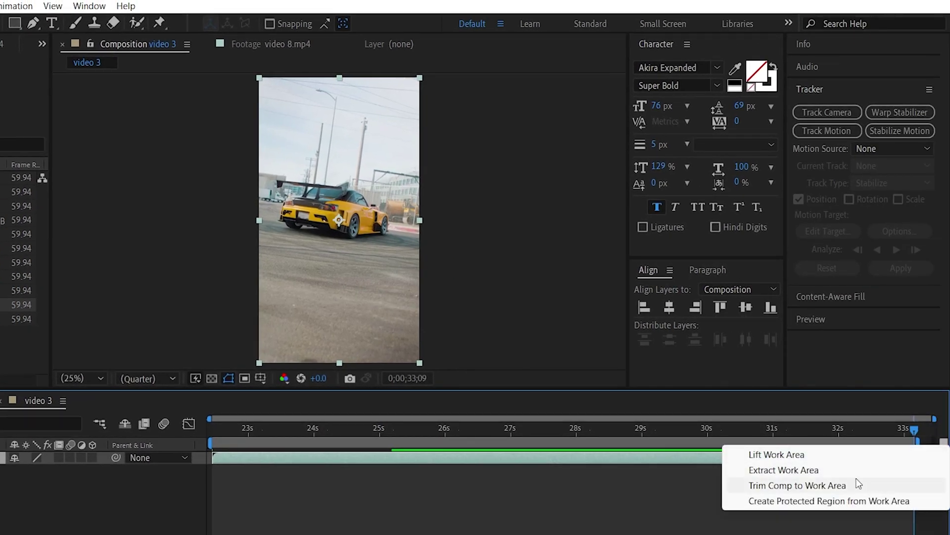
left_click(842, 485)
left_click(905, 111)
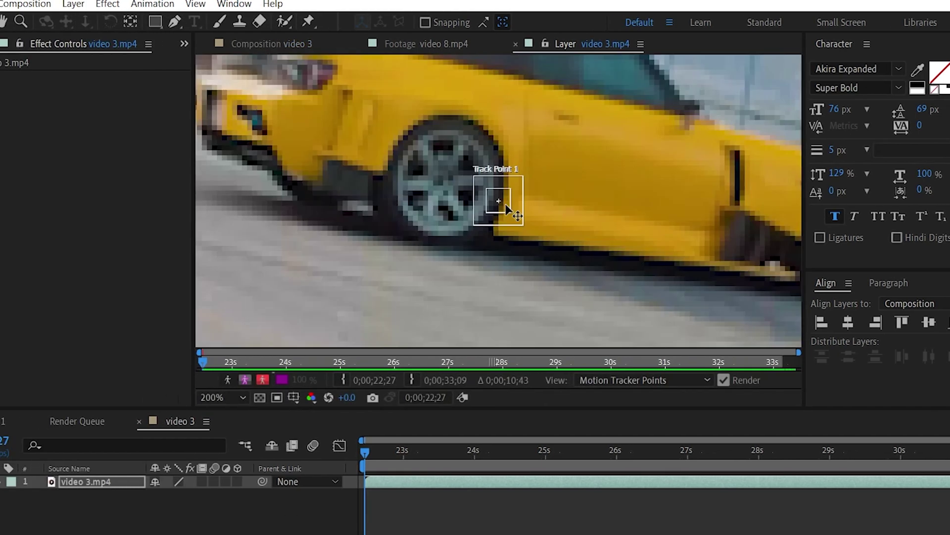
Step: Enlarge Track Point 1's search and feature regions over the car's wheel and apply the stabilizing track
scroll(506, 203, "up", 1)
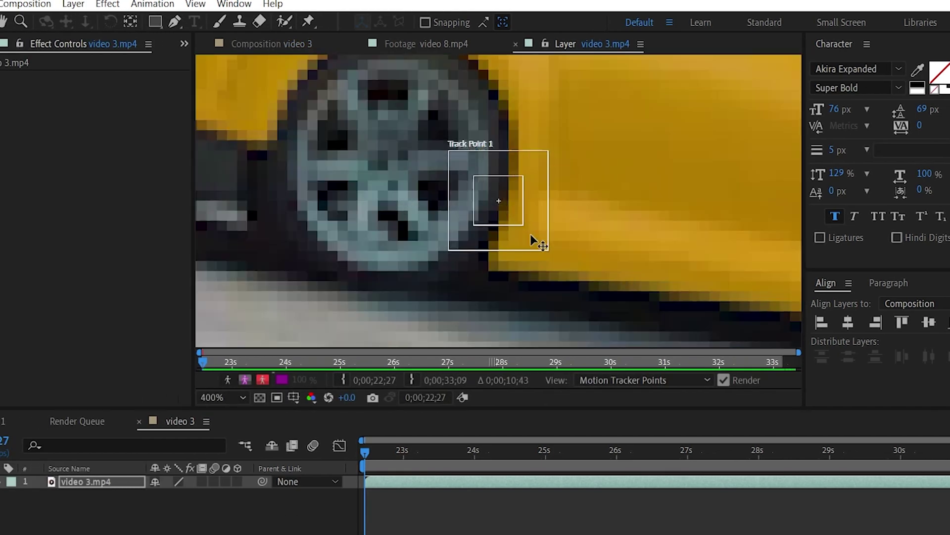
left_click_drag(550, 253, 575, 271)
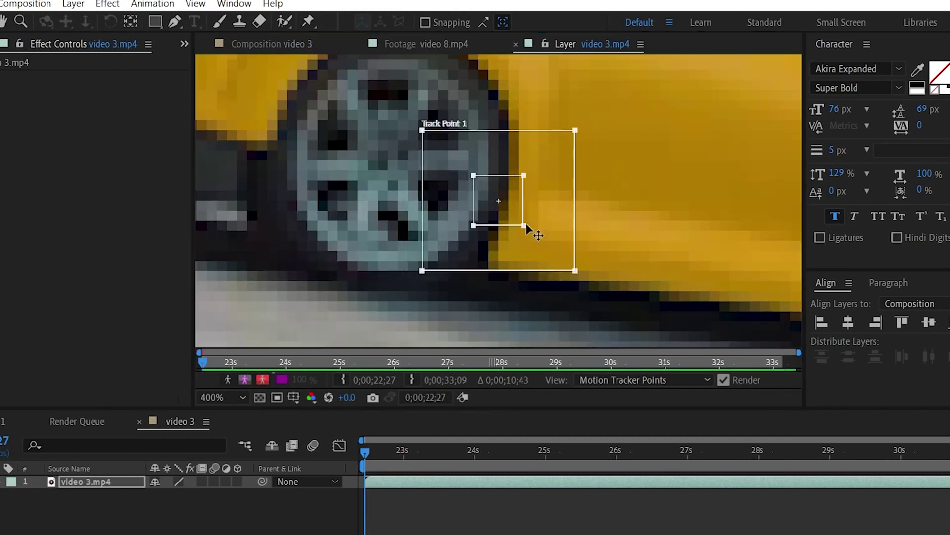
left_click_drag(525, 229, 558, 243)
left_click_drag(533, 202, 508, 286)
scroll(548, 238, "down", 2)
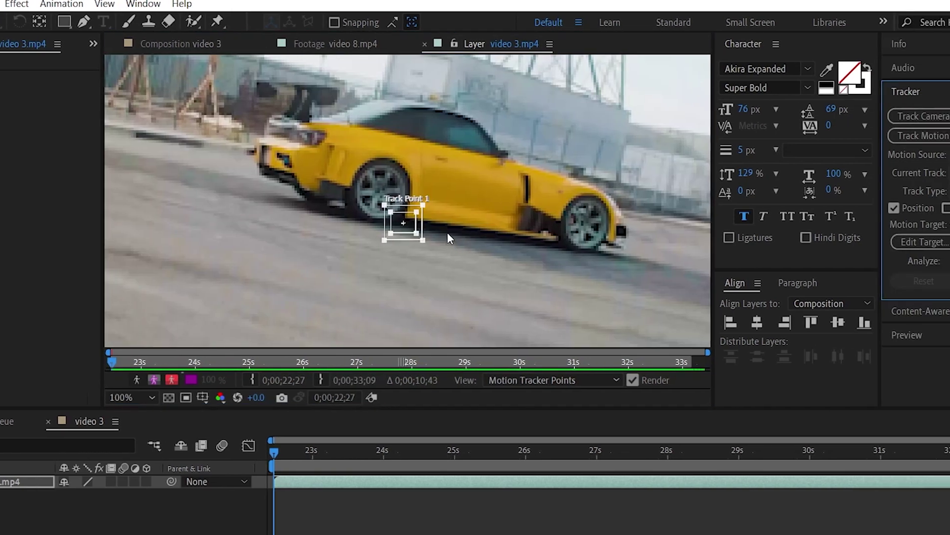
scroll(457, 233, "down", 4)
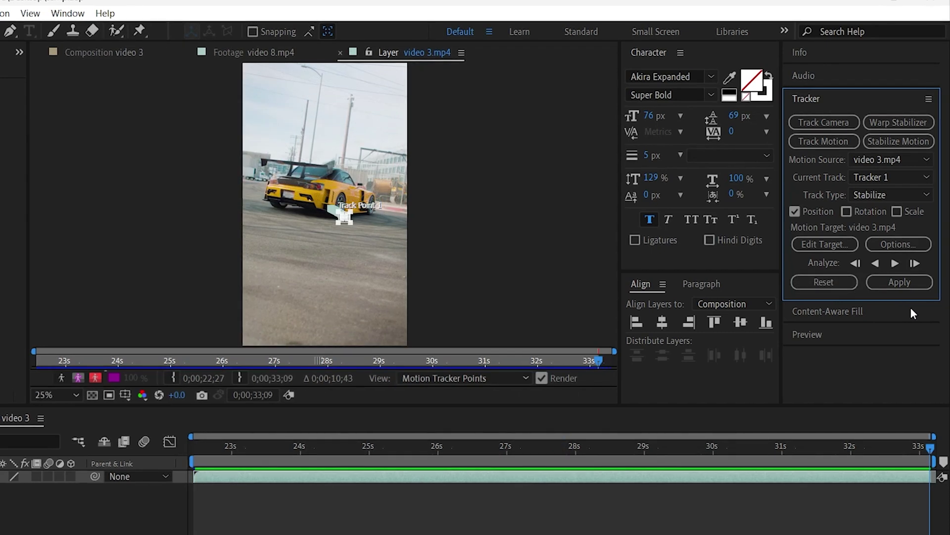
left_click(901, 284)
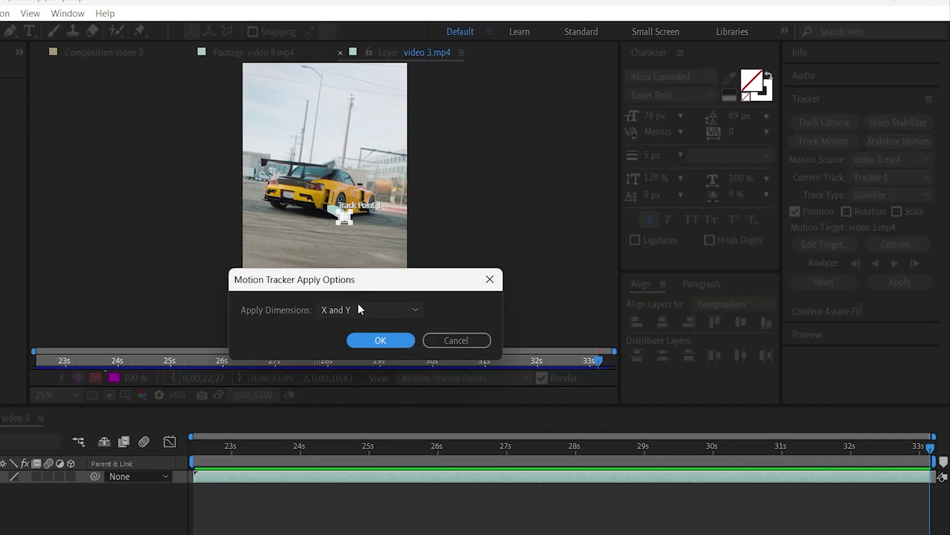
Step: Apply the track in X and Y, then set the layer to 109% scale at position 671, 975
left_click(381, 339)
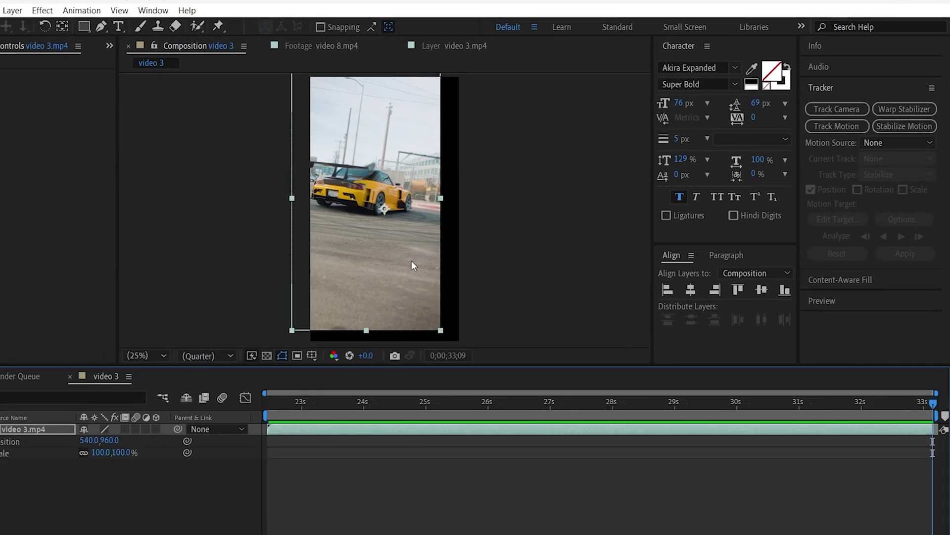
left_click_drag(7, 501, 31, 496)
left_click_drag(154, 430, 204, 425)
left_click_drag(144, 424, 154, 425)
Step: Check the clip around 26 s and raise the layer scale to 113%
left_click_drag(941, 389, 525, 395)
left_click_drag(133, 436, 118, 426)
left_click_drag(527, 388, 484, 389)
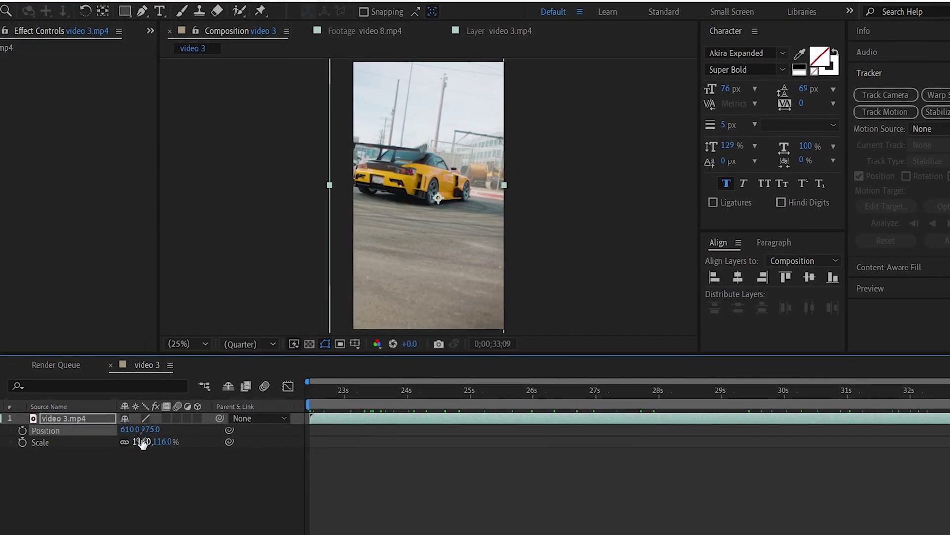
left_click(143, 443)
left_click_drag(878, 392, 311, 396)
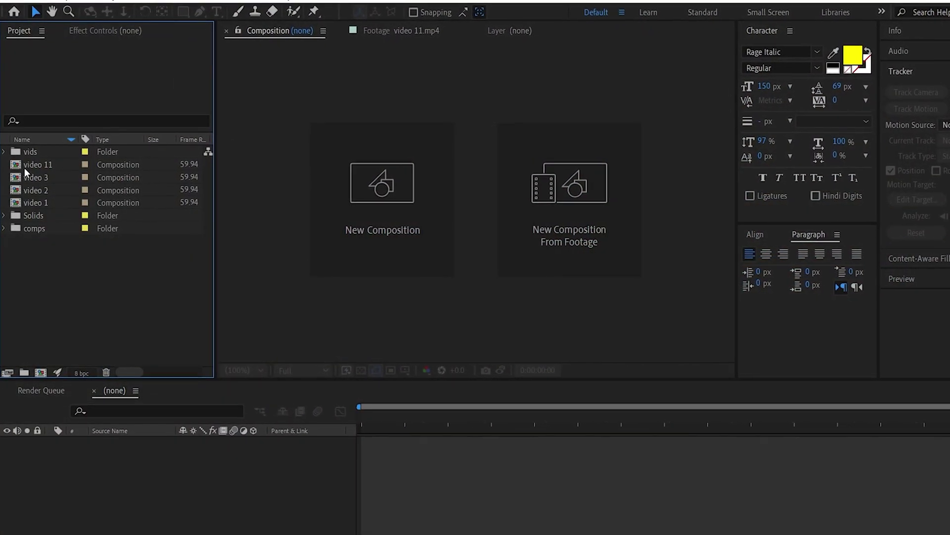
Step: Create a 1080×1920 composition named 'speed ramp' with a 0;00;10;00 duration
key("ctrl+n")
type("speed ramp")
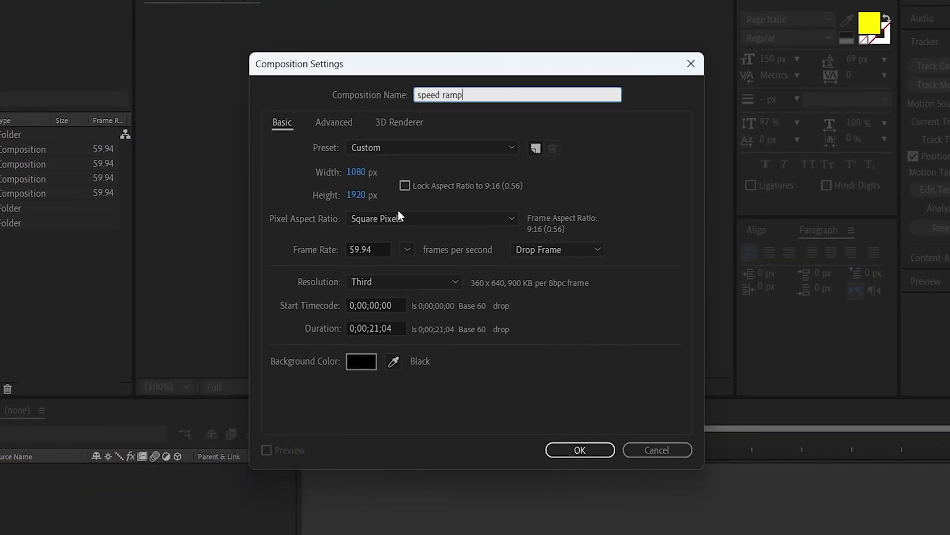
left_click(377, 329)
type("1004")
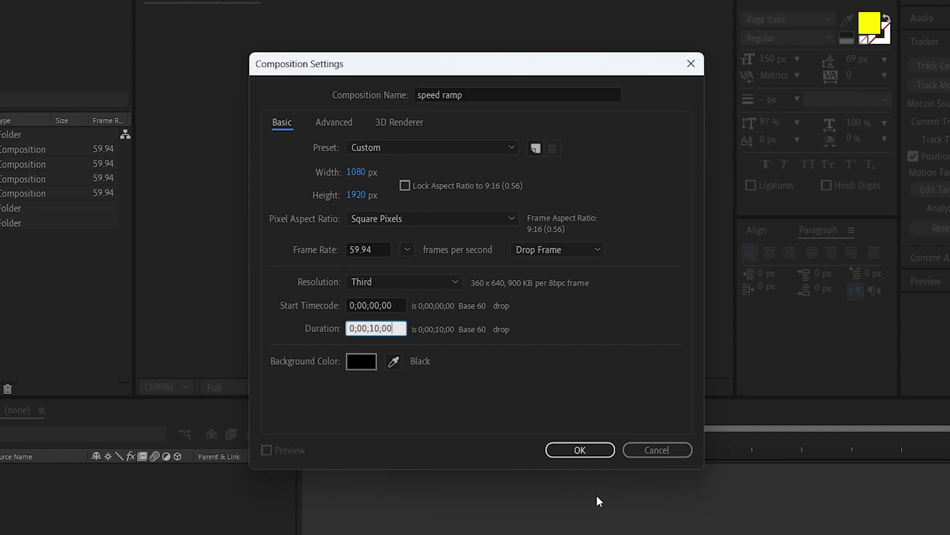
left_click(583, 450)
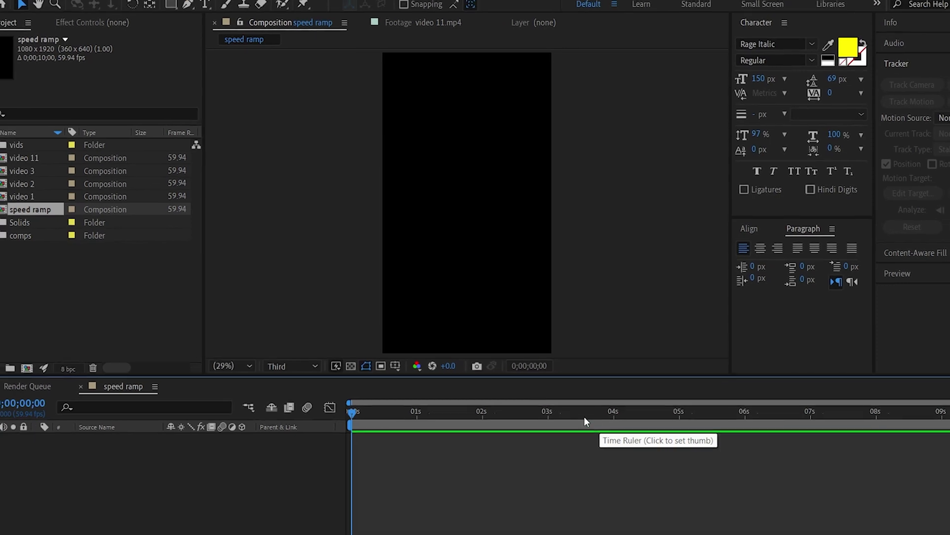
Step: Add video 1 to the speed ramp timeline, preview it, and enable time remapping
left_click(49, 197)
left_click_drag(47, 198, 98, 458)
key("space")
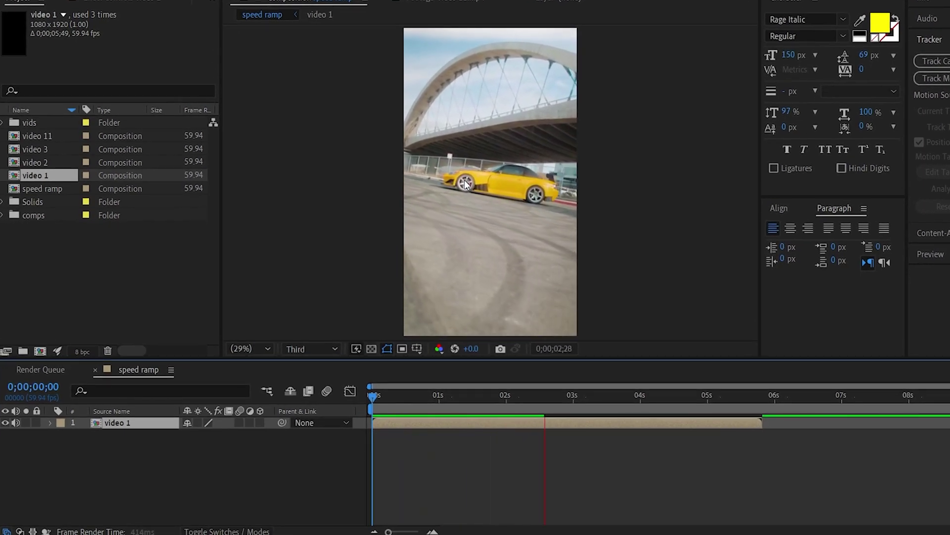
key("space")
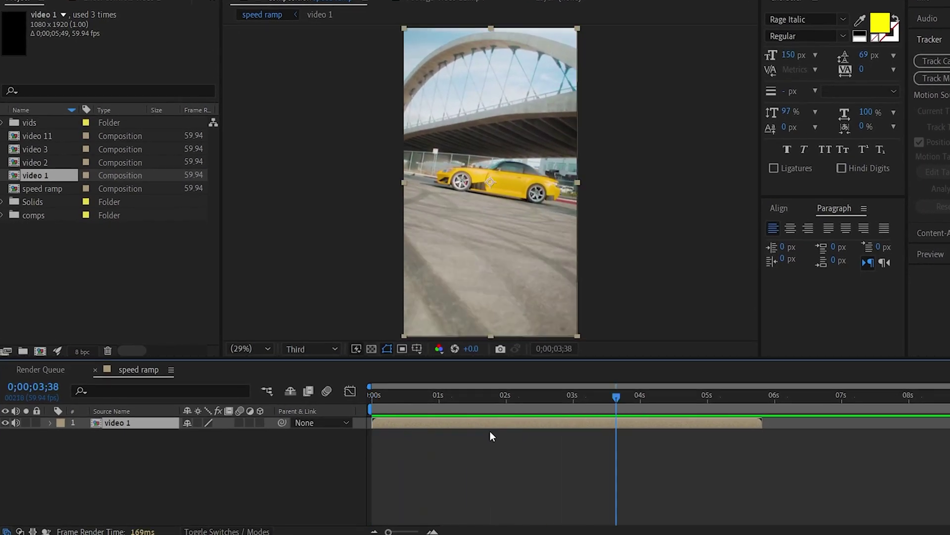
right_click(468, 423)
mouse_move(511, 119)
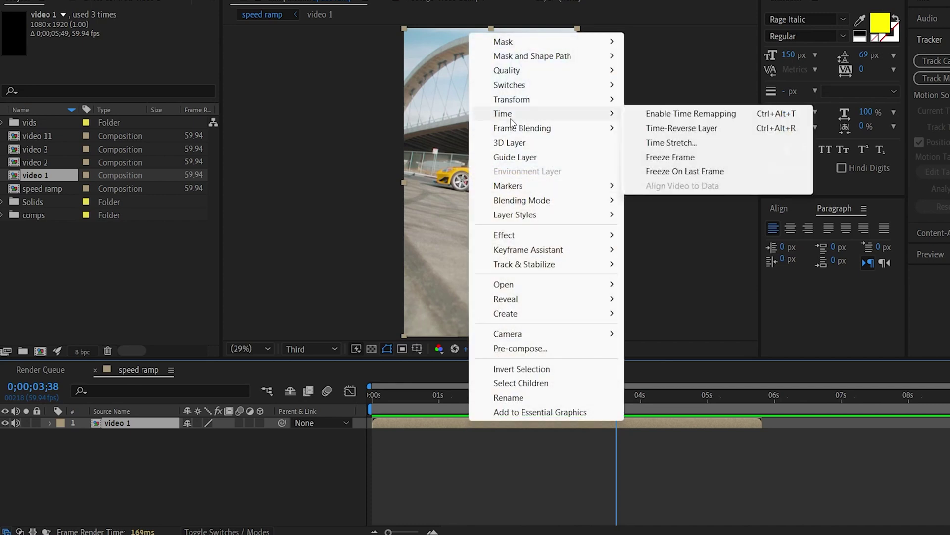
left_click(717, 116)
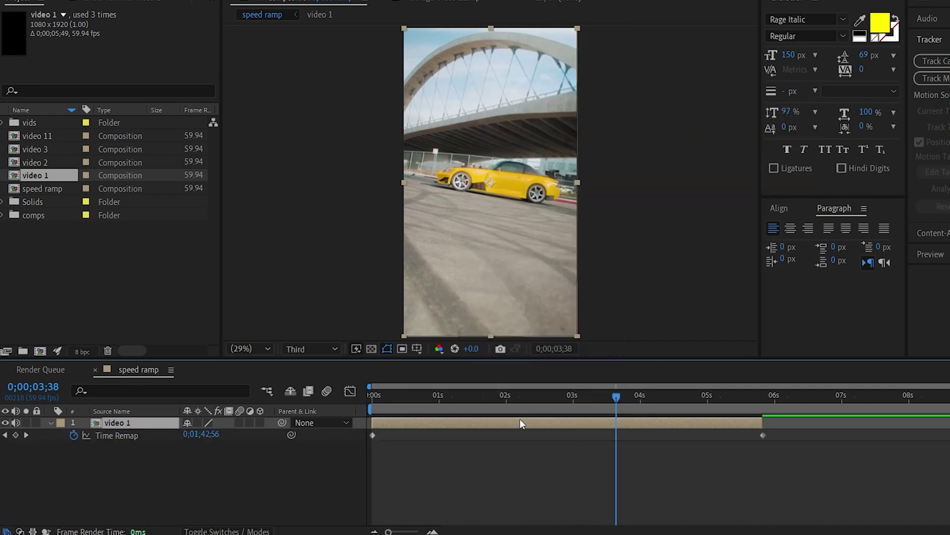
Step: Move the end time-remap keyframe to about 1 second and Easy Ease both keyframes
left_click_drag(762, 436, 433, 441)
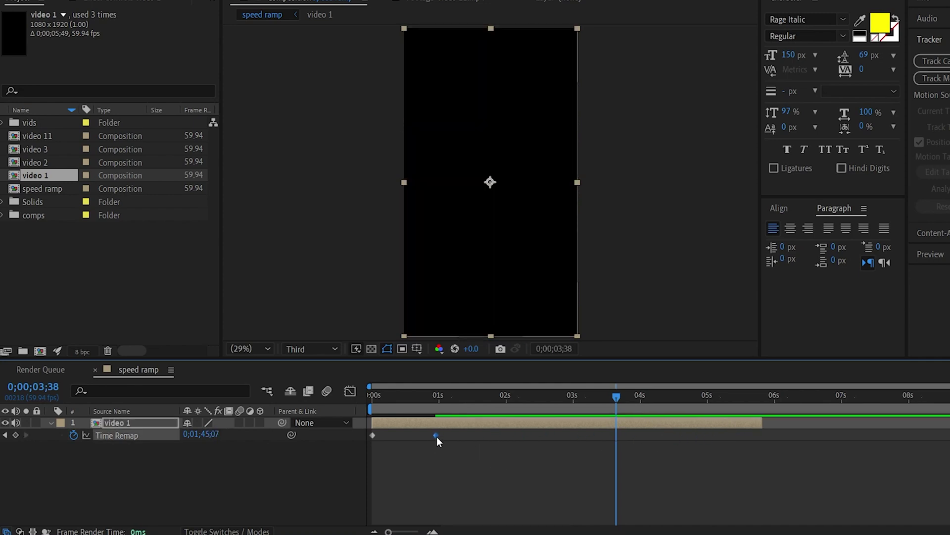
key("space")
left_click_drag(470, 435, 355, 446)
key("F9")
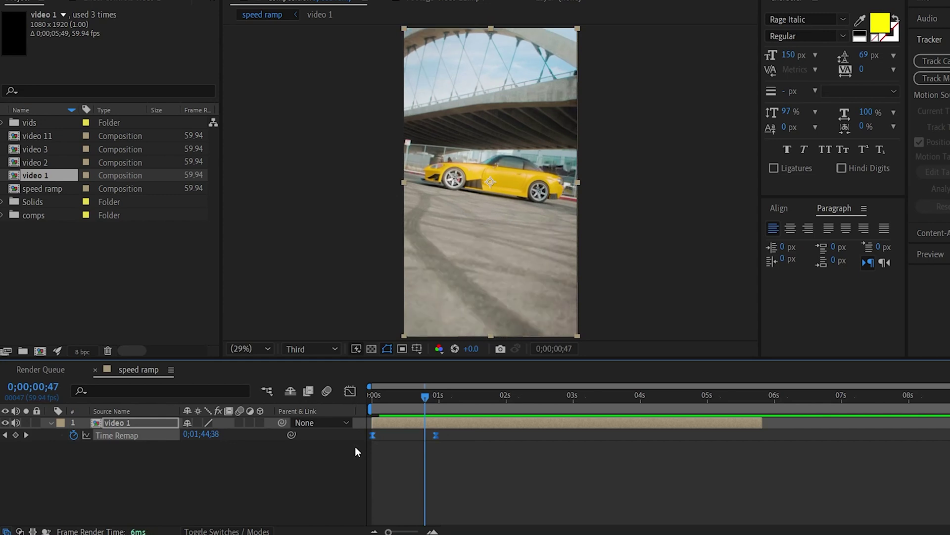
left_click(352, 391)
right_click(450, 432)
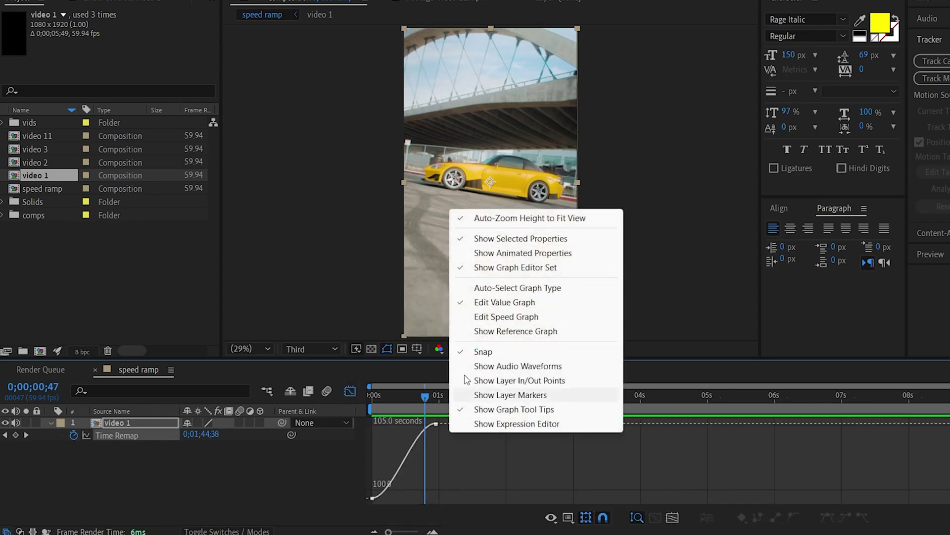
Step: In the speed graph, drag the keyframe influence handles for a sharp early speed spike
left_click(509, 317)
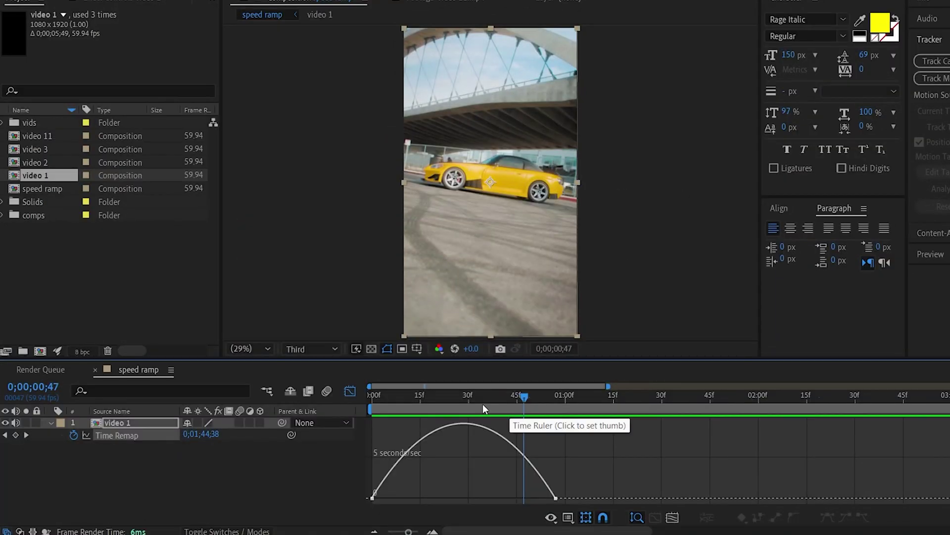
left_click_drag(522, 398, 352, 406)
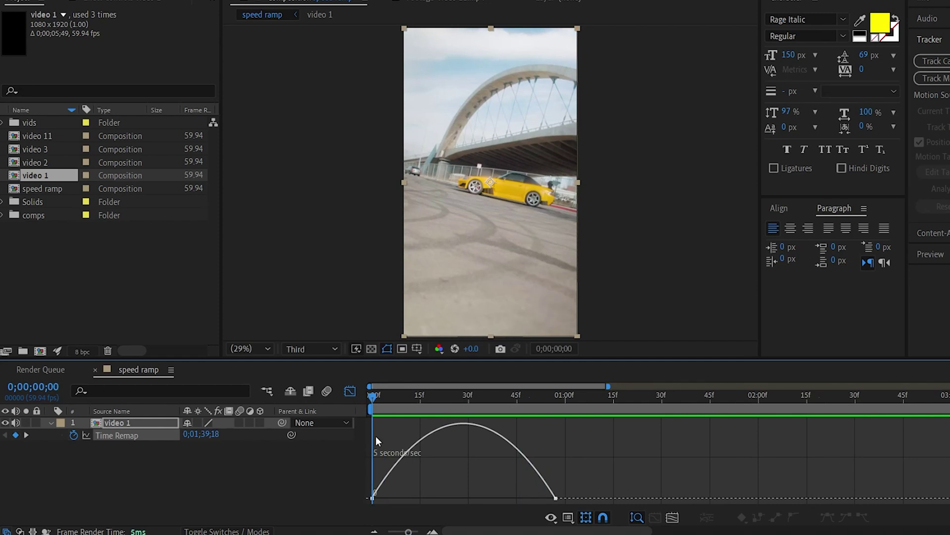
left_click(375, 492)
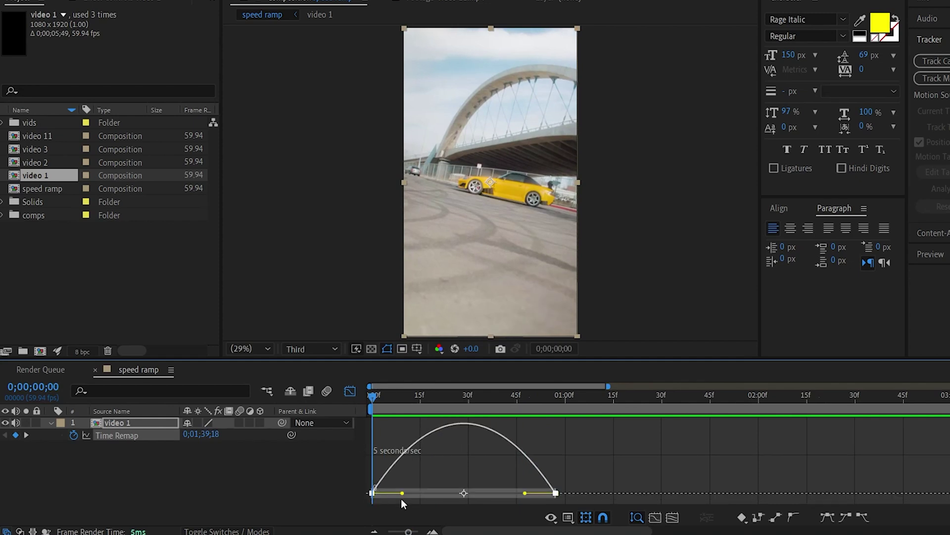
left_click_drag(403, 492, 385, 492)
left_click_drag(525, 492, 455, 492)
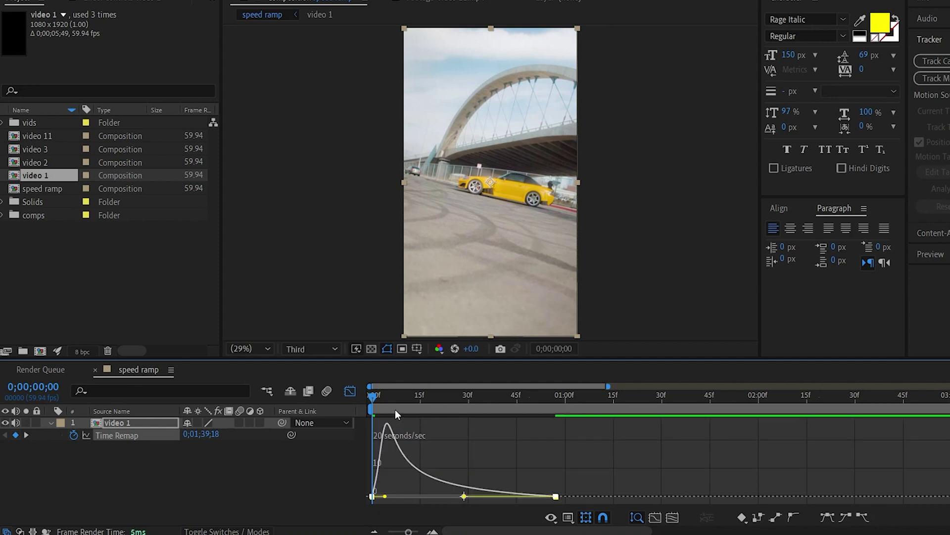
left_click_drag(384, 497, 383, 492)
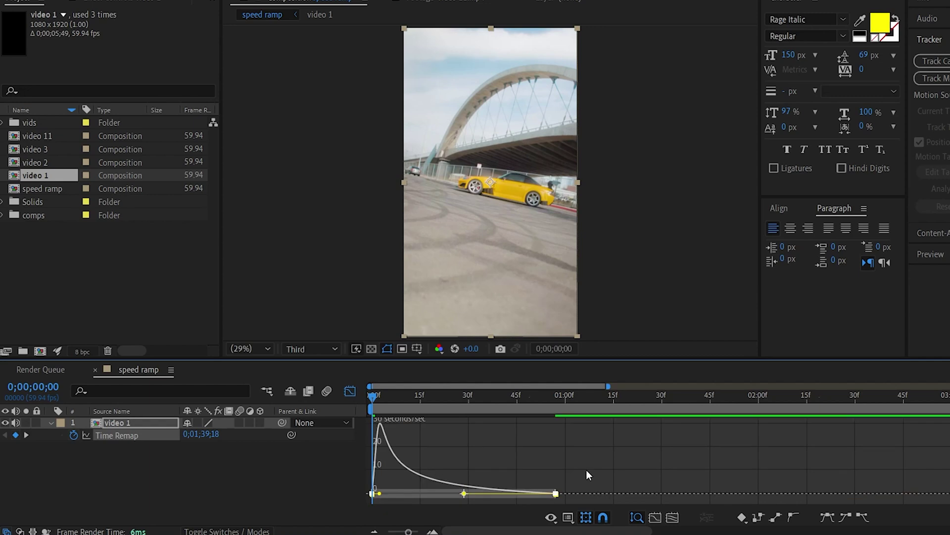
key("space")
key("space")
left_click_drag(380, 494, 375, 494)
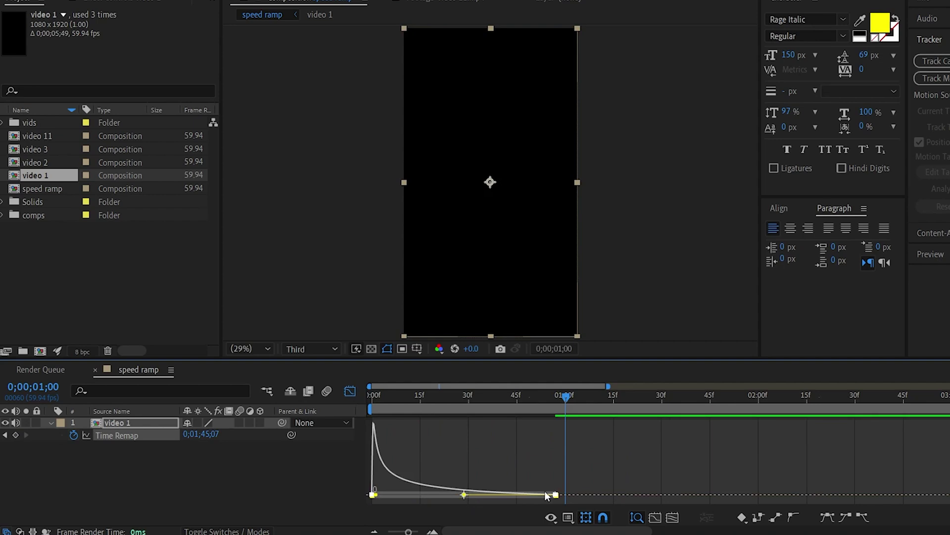
Step: Move the end keyframe earlier to about frame 29 and end the work area there
left_click_drag(541, 499, 467, 500)
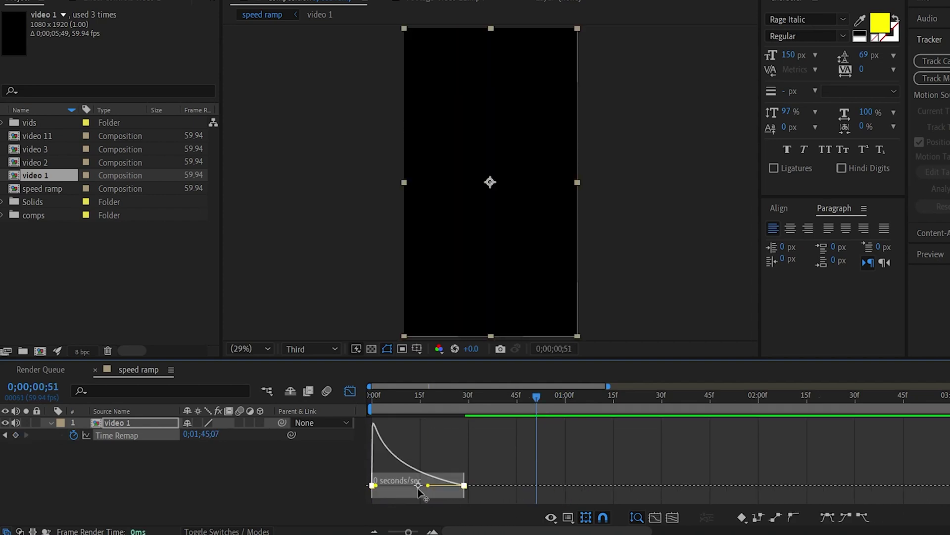
key("space")
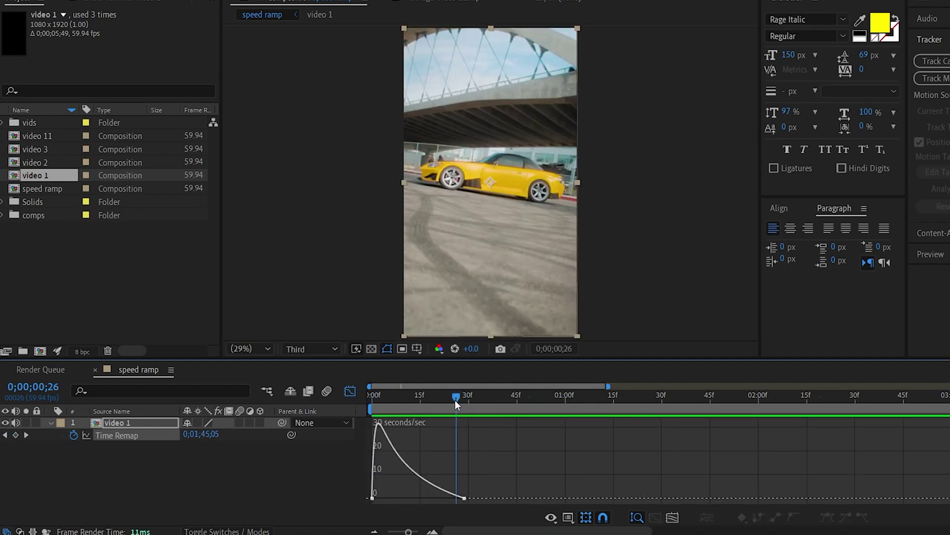
key("space")
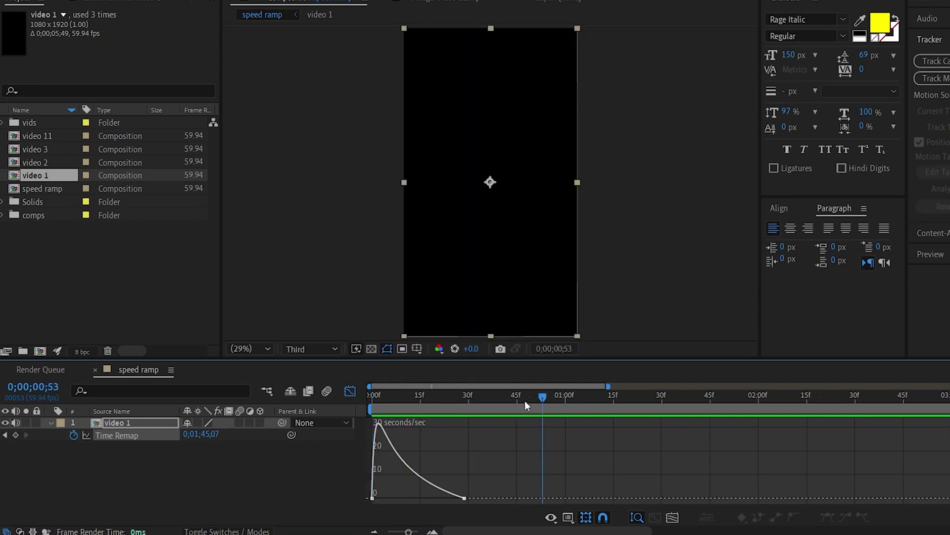
left_click_drag(530, 397, 368, 435)
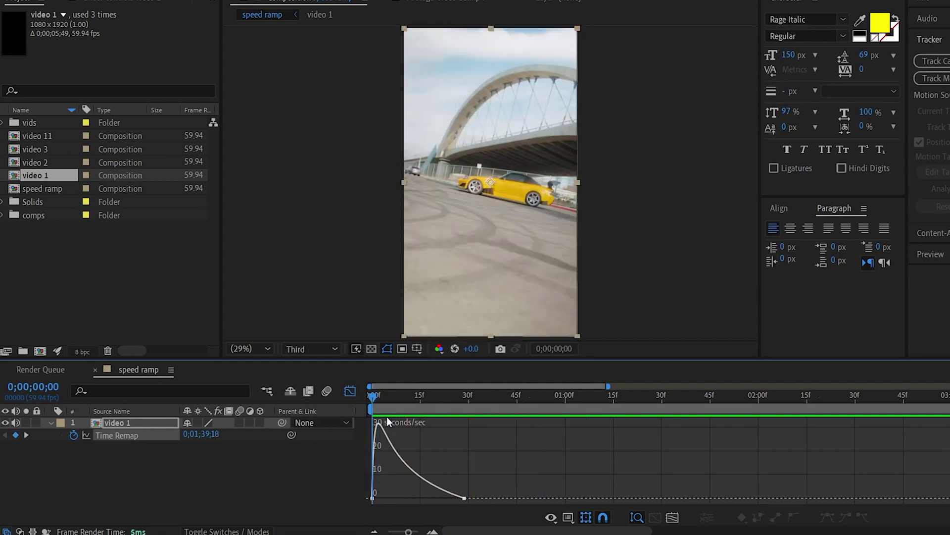
left_click_drag(394, 398, 468, 411)
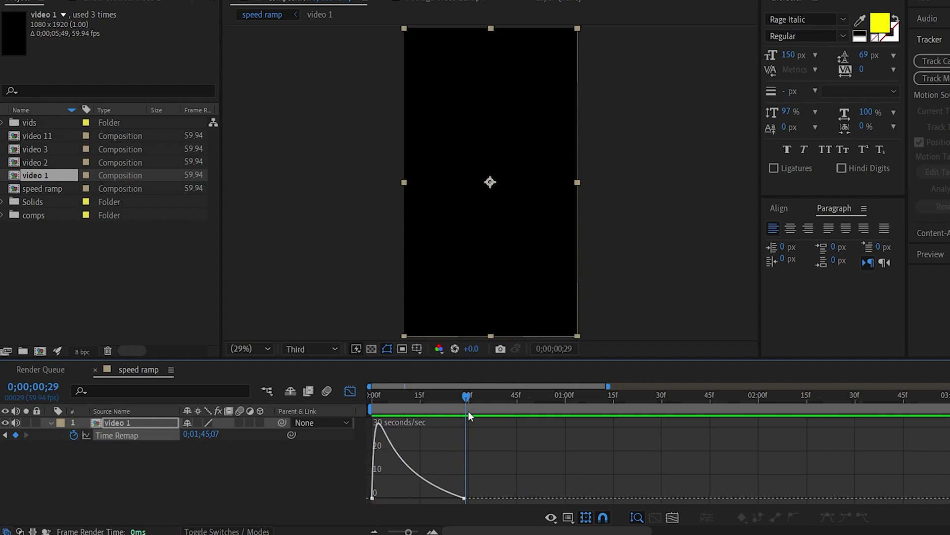
key("n")
key("space")
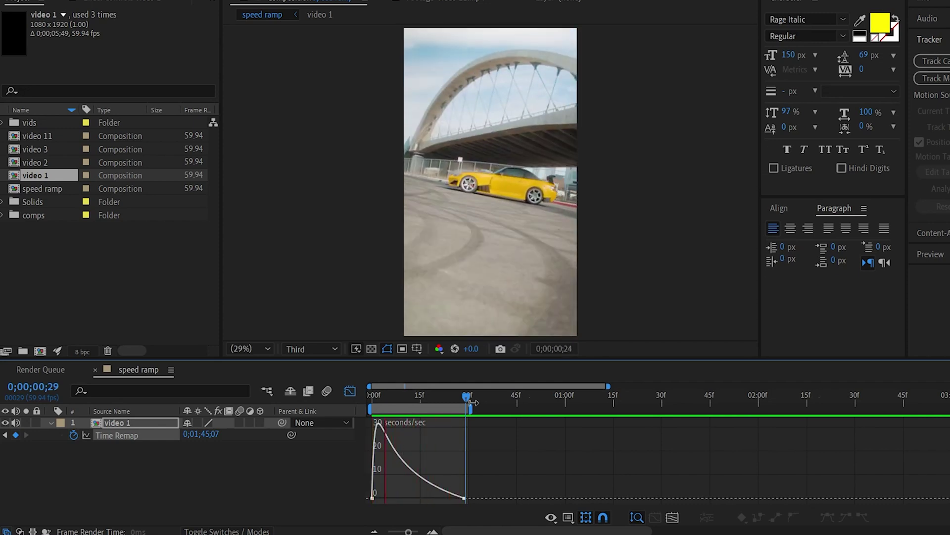
left_click(350, 391)
left_click(463, 396)
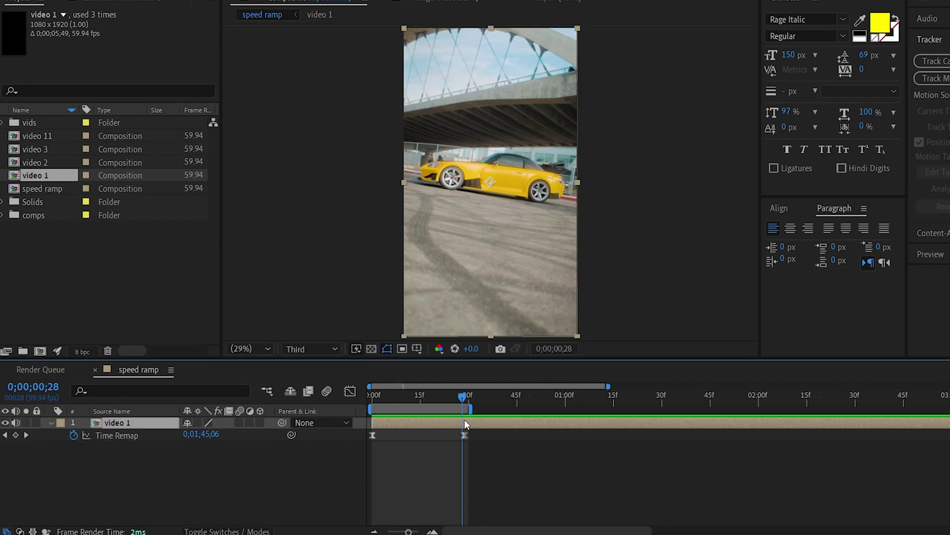
key("alt+bracketright")
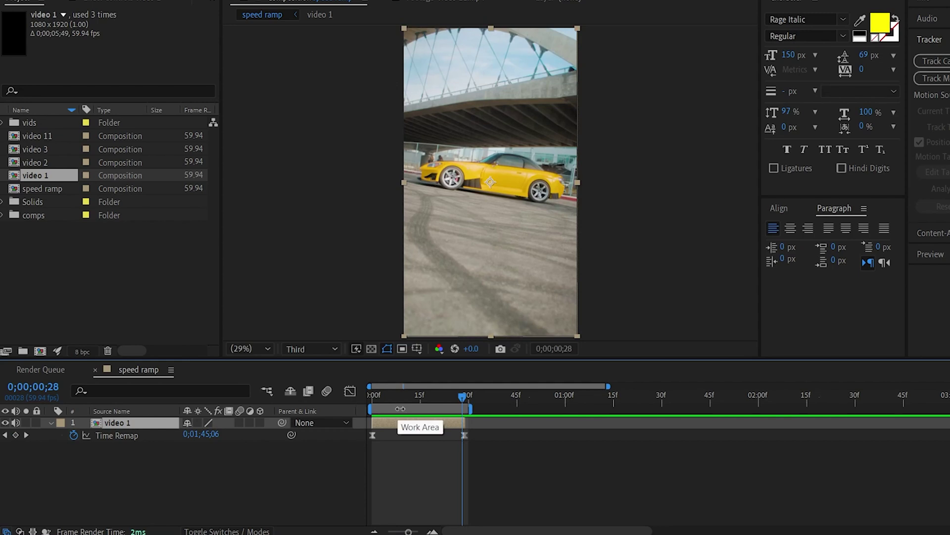
key("ctrl+d")
left_click_drag(394, 422, 564, 408)
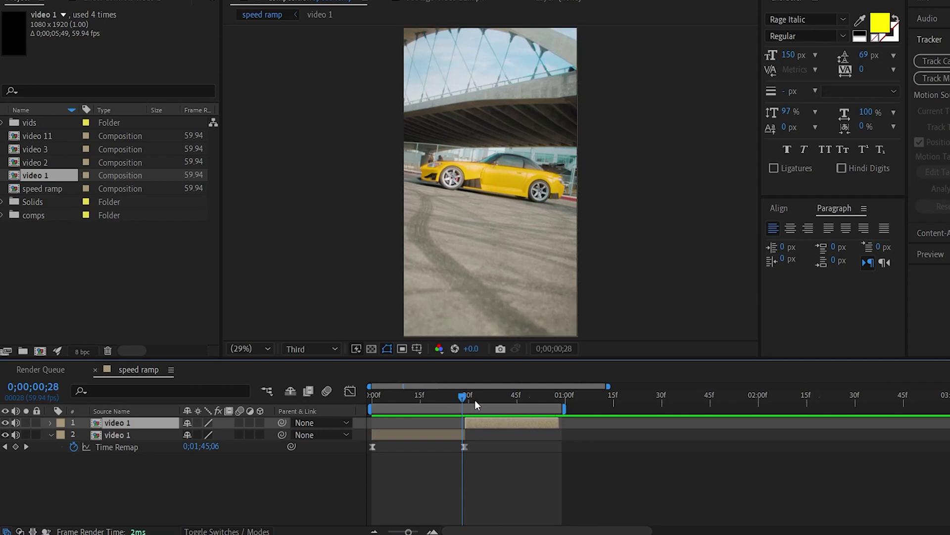
key("space")
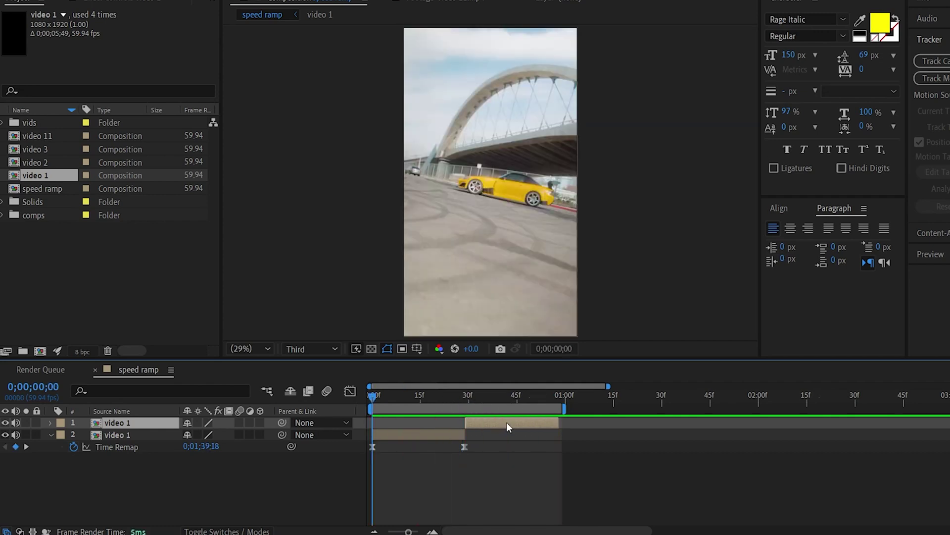
right_click(489, 422)
mouse_move(541, 112)
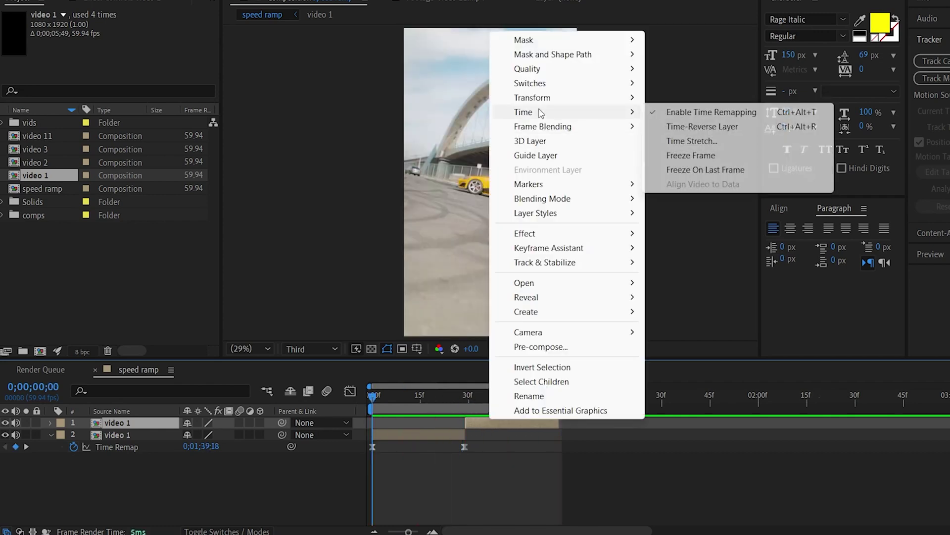
left_click(723, 127)
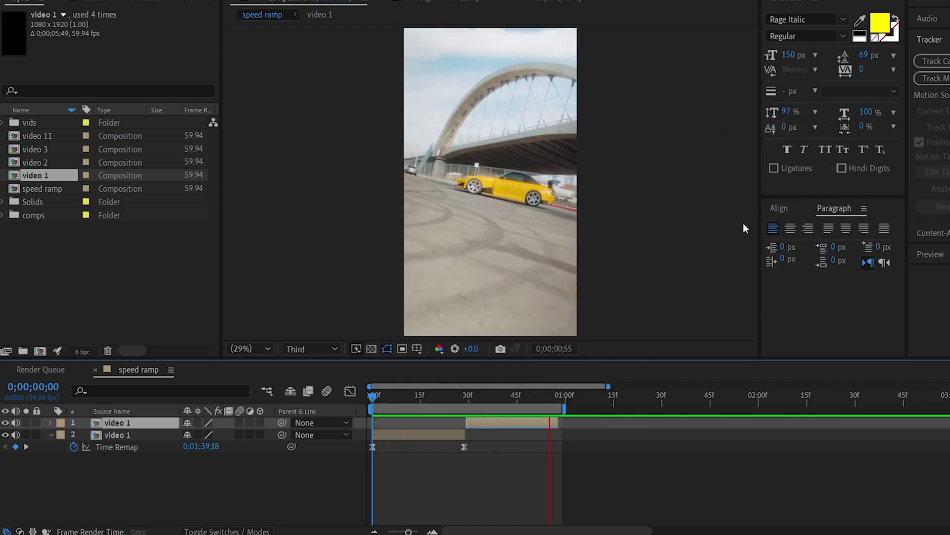
Step: Place video 3 right after the video 1 clips and enable its time remapping
left_click_drag(34, 149, 206, 432)
left_click_drag(400, 426, 581, 416)
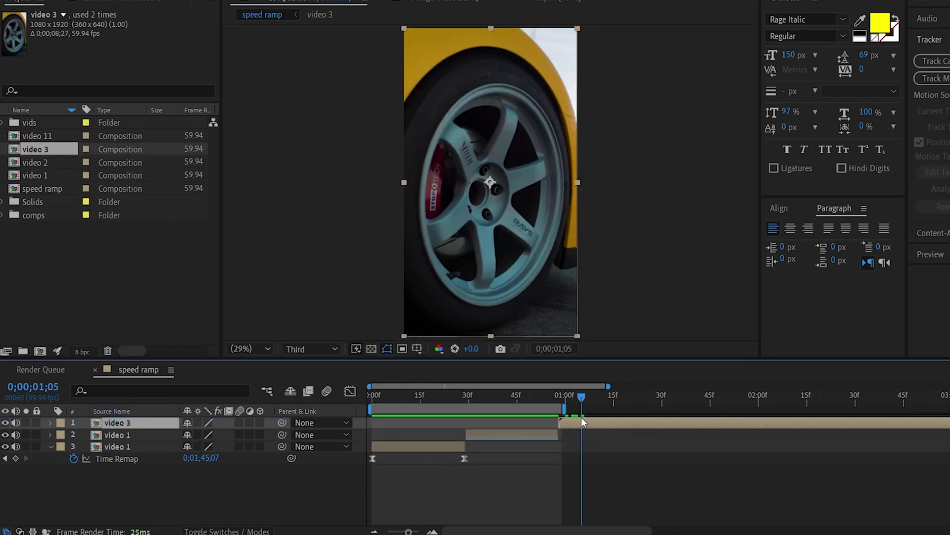
right_click(581, 417)
mouse_move(624, 113)
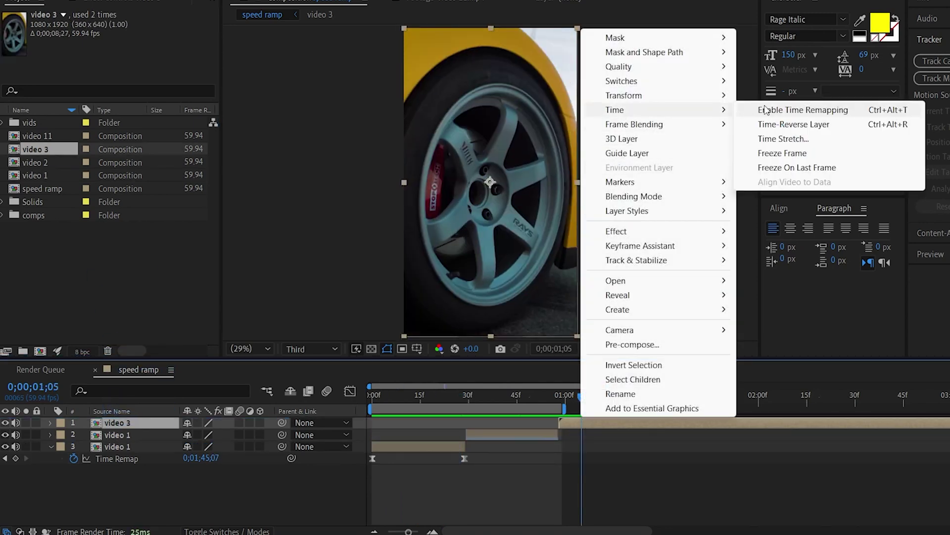
left_click(777, 111)
key("minus")
key("minus")
key("minus")
Step: Move video 3's end key to about 1:07, Easy Ease both keys, and start the work area at 56f
left_click_drag(949, 435, 452, 439)
left_click(416, 532)
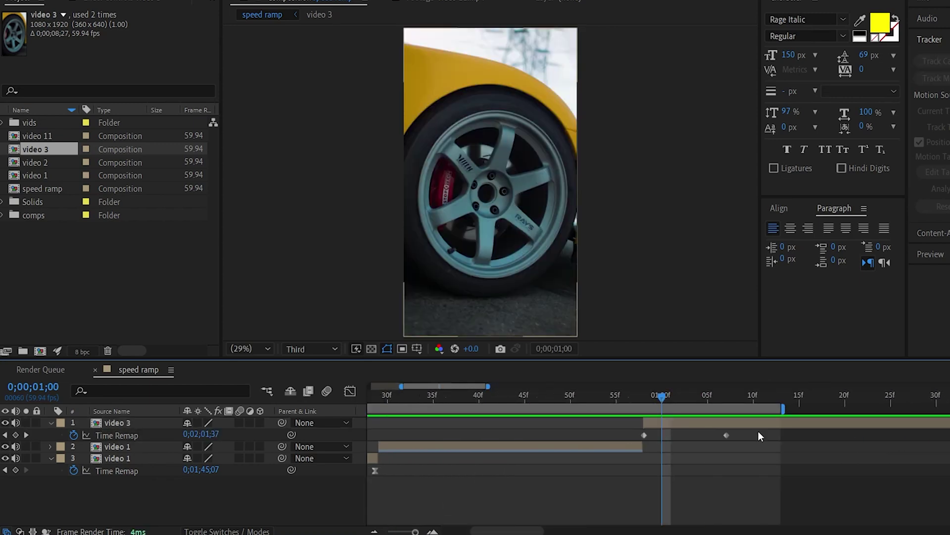
left_click_drag(759, 431, 630, 445)
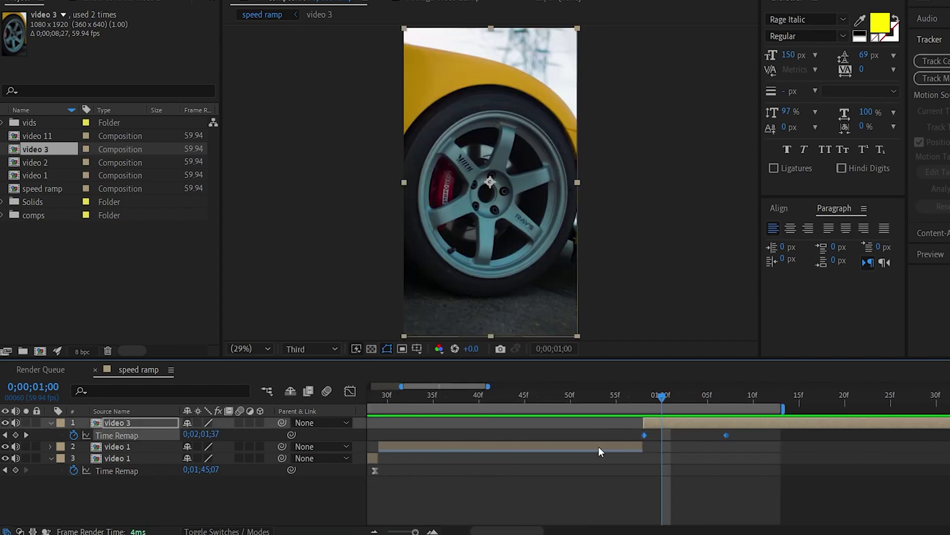
key("F9")
left_click_drag(662, 395, 625, 396)
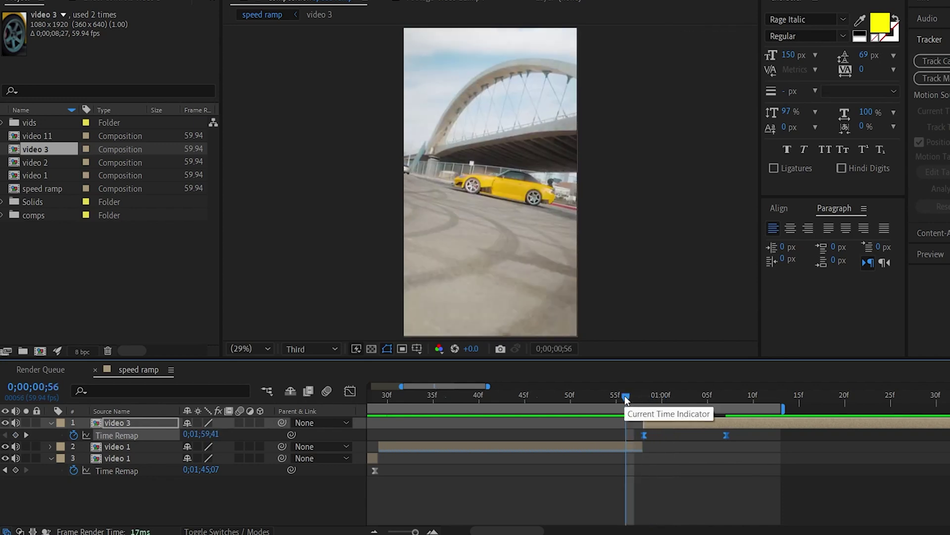
key("b")
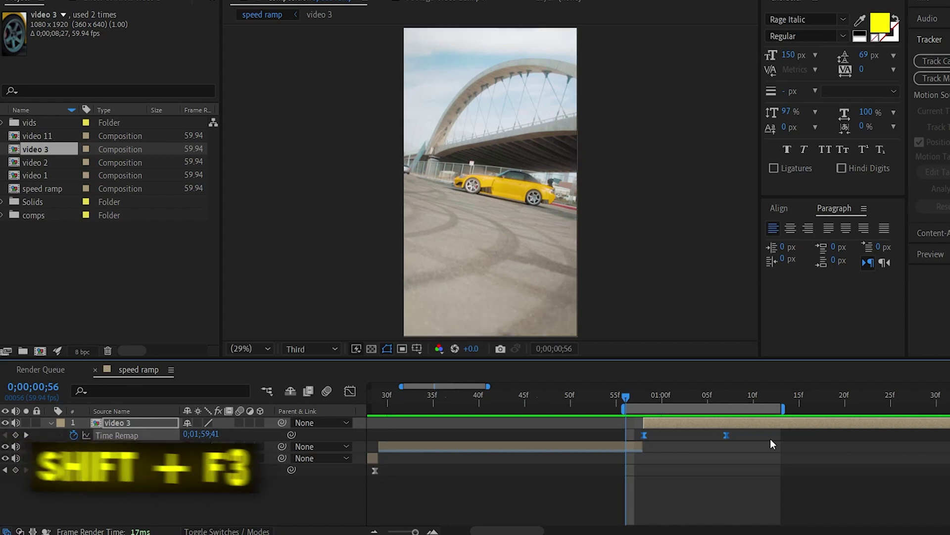
key("shift+F3")
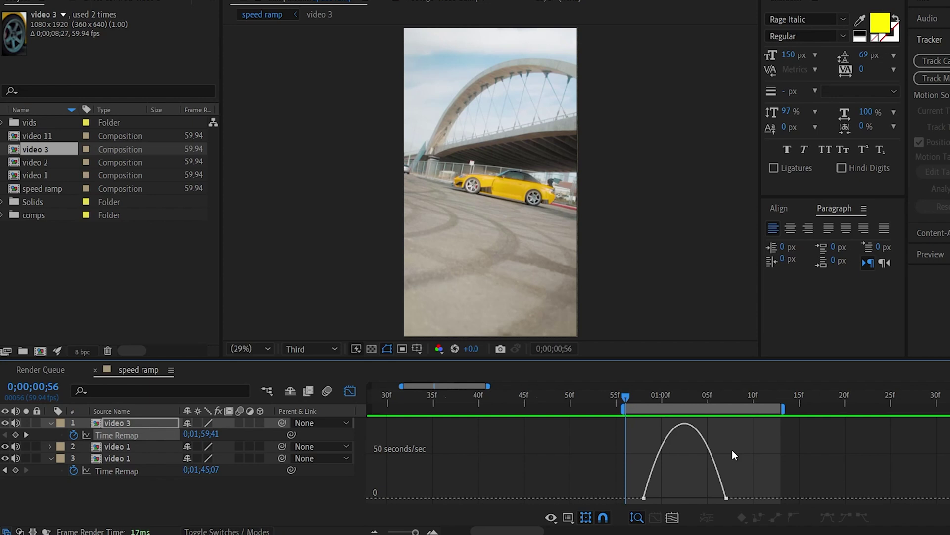
Step: In the value graph, drag both keyframes' bezier handles into a fast-slow-fast S-curve
right_click(732, 449)
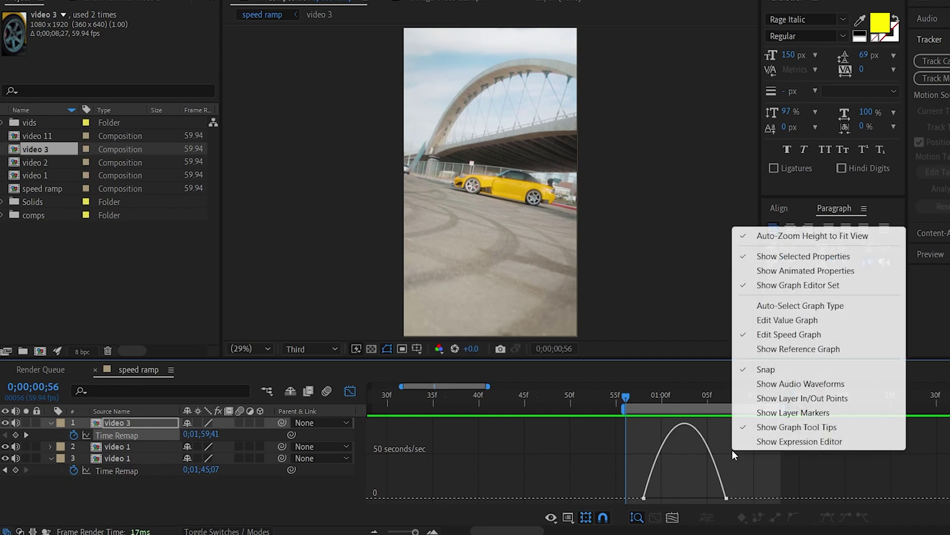
left_click(755, 320)
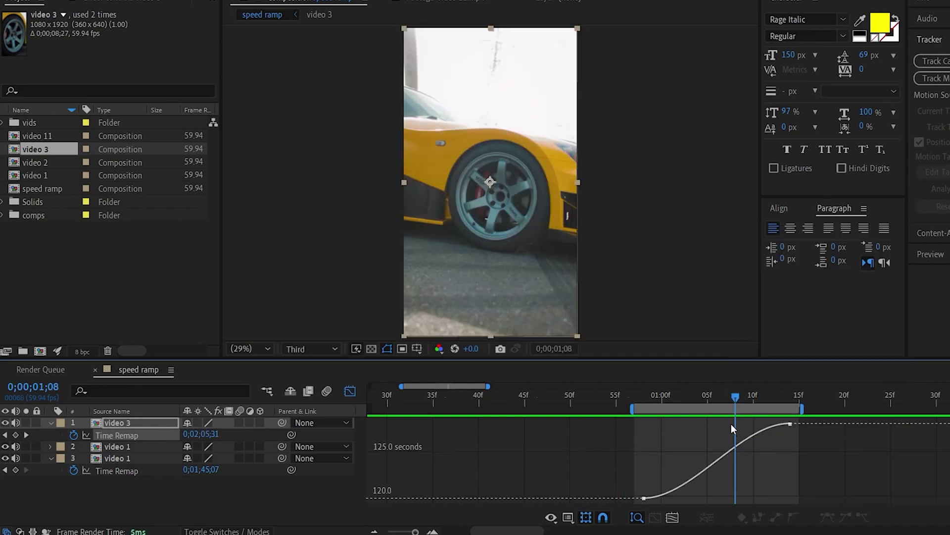
key("space")
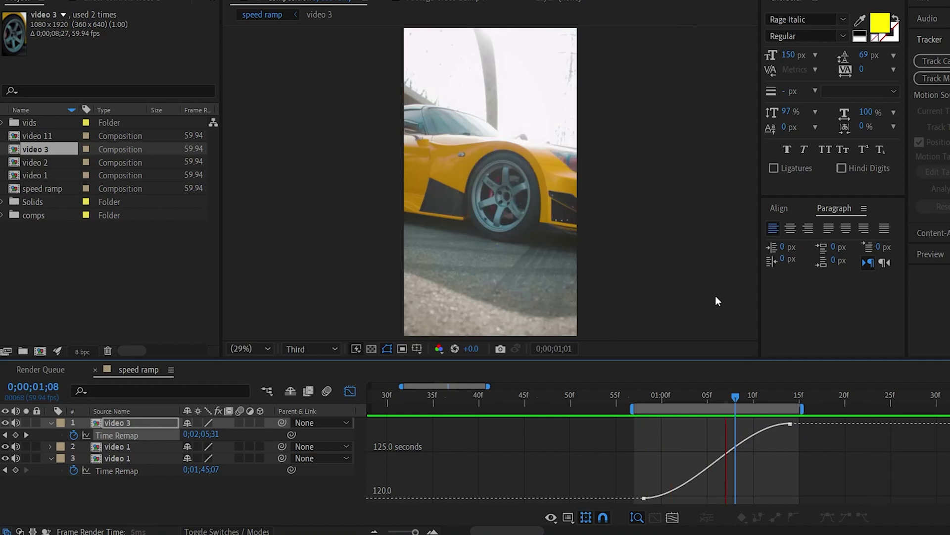
key("space")
left_click(644, 498)
left_click_drag(693, 498, 648, 428)
left_click(790, 423)
left_click_drag(740, 425, 653, 433)
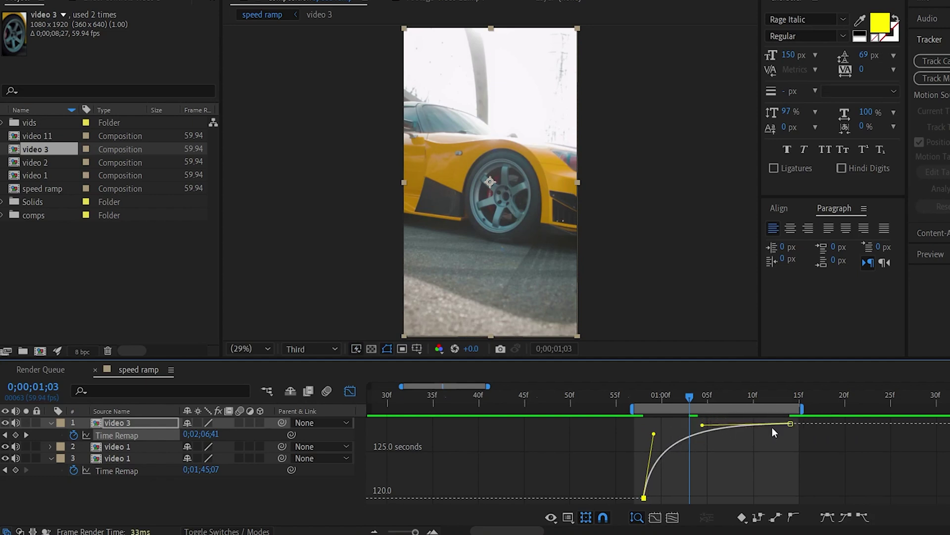
Step: Angle the end keyframe's handle down for a sharper finish and preview the ramp
key("space")
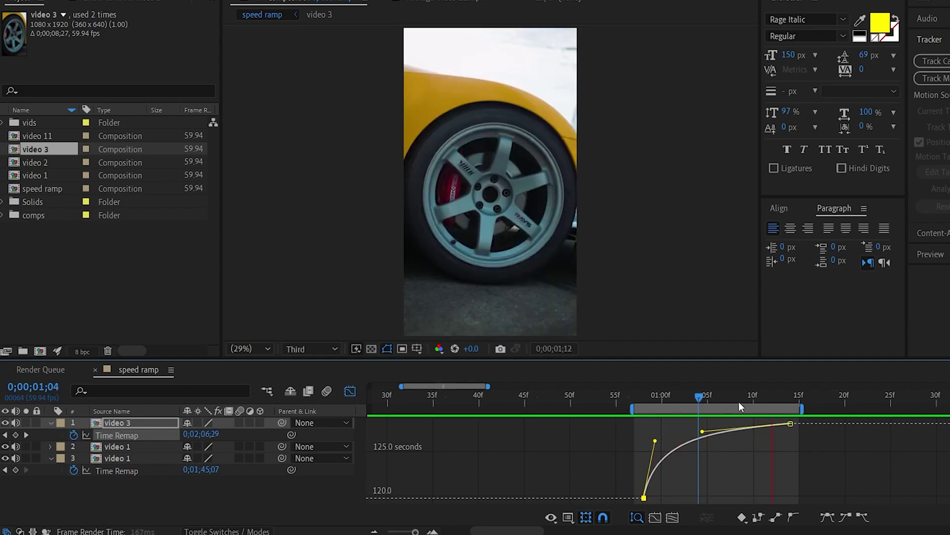
key("space")
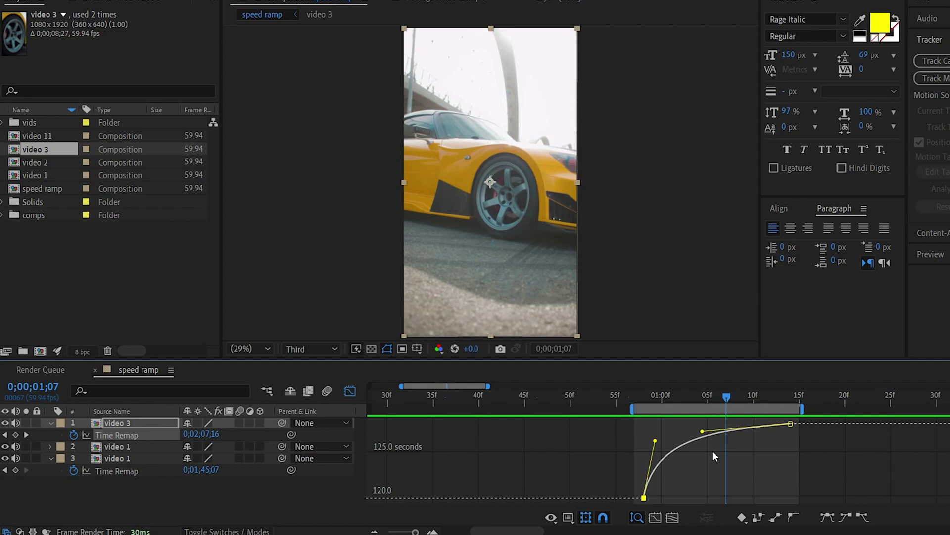
left_click_drag(702, 431, 782, 477)
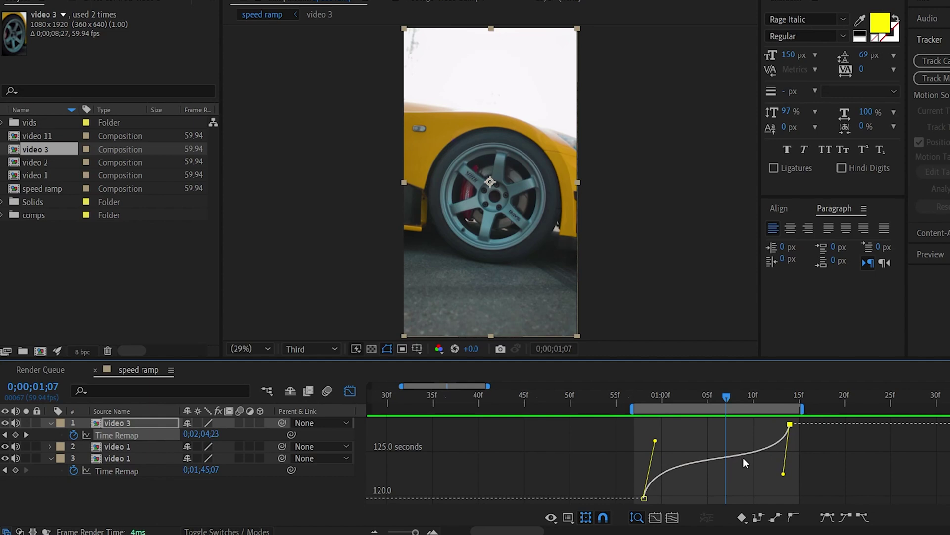
left_click_drag(783, 473, 788, 475)
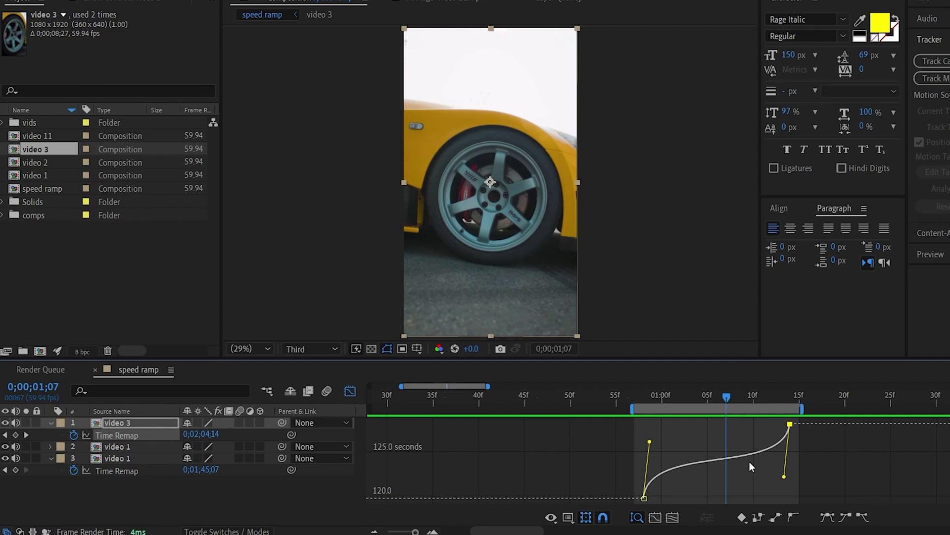
key("space")
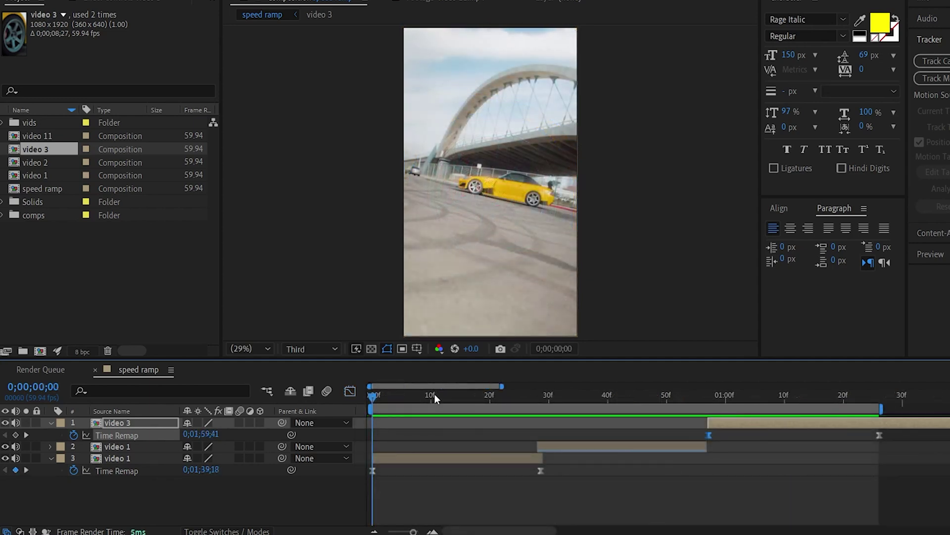
Step: Preview the transition, move the playhead to video 3's end at 1;26, and select video 11
key("space")
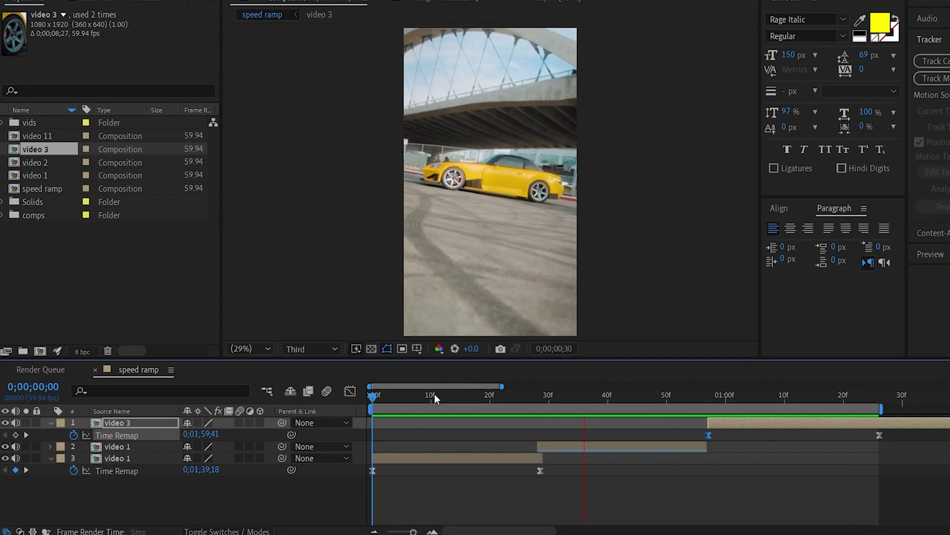
left_click_drag(435, 393, 886, 417)
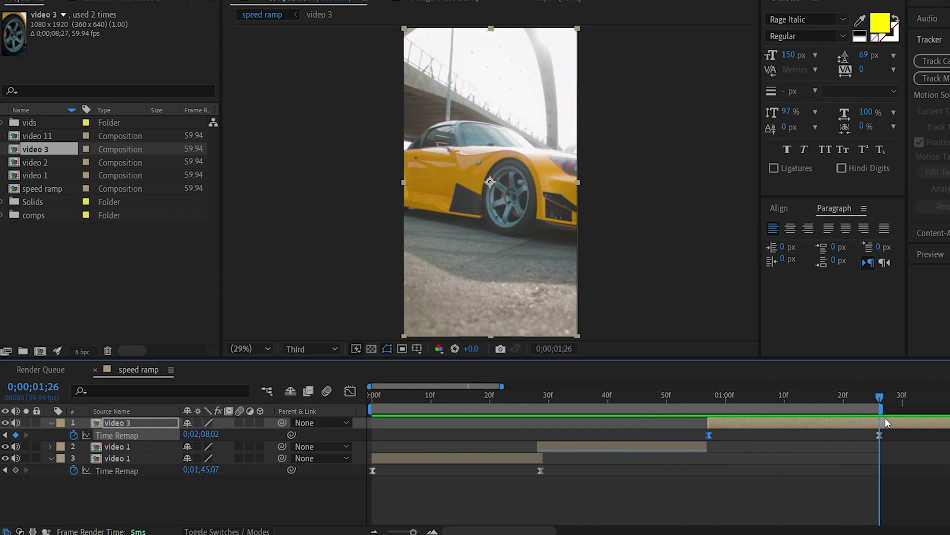
left_click(37, 136)
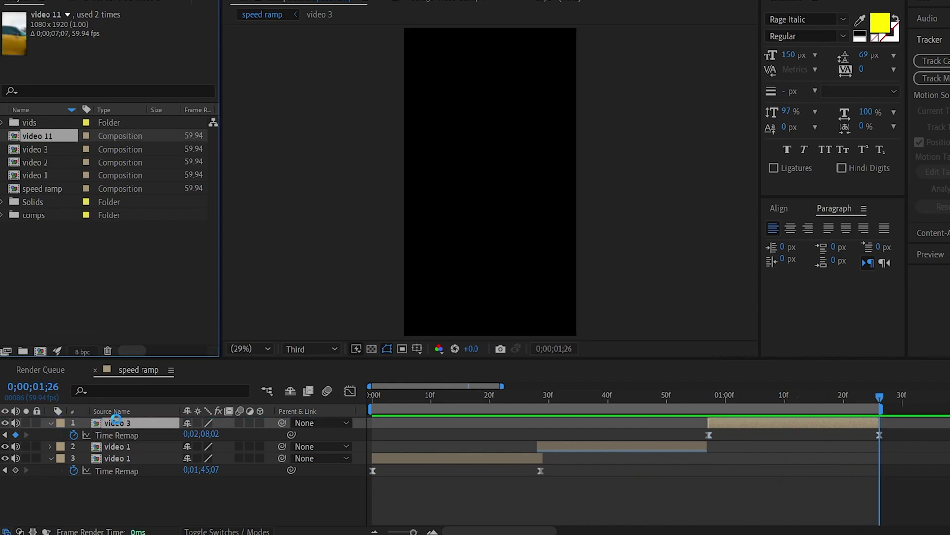
Step: Add video 11 where video 3 ends, time-remap it with an eased end key near 2.5 s
key("ctrl+slash")
left_click_drag(418, 424, 923, 425)
left_click_drag(414, 531, 389, 531)
right_click(507, 423)
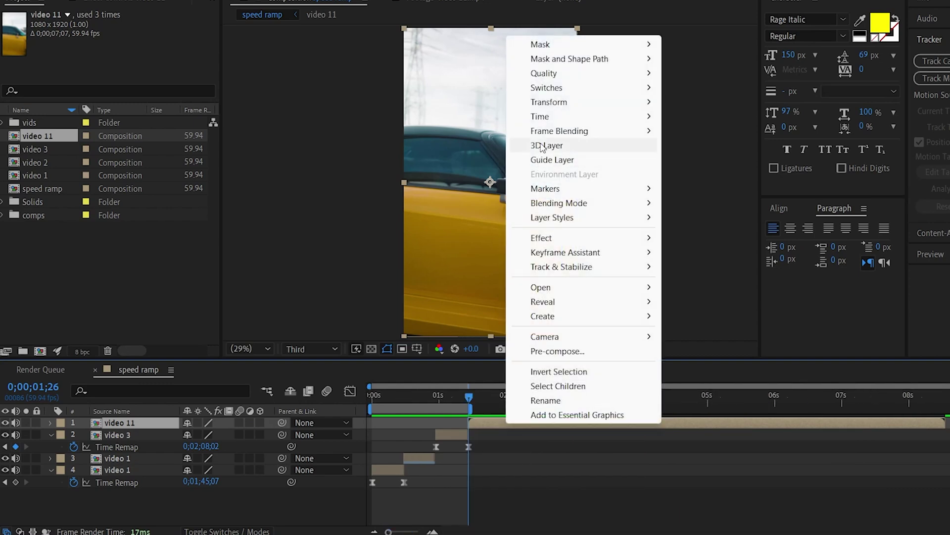
mouse_move(550, 119)
left_click(710, 119)
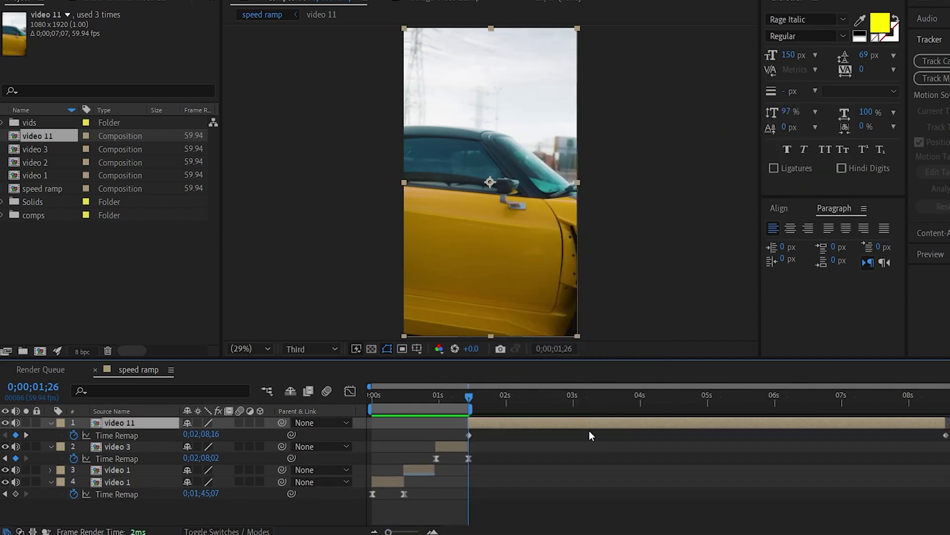
left_click_drag(945, 436, 448, 438)
key("F9")
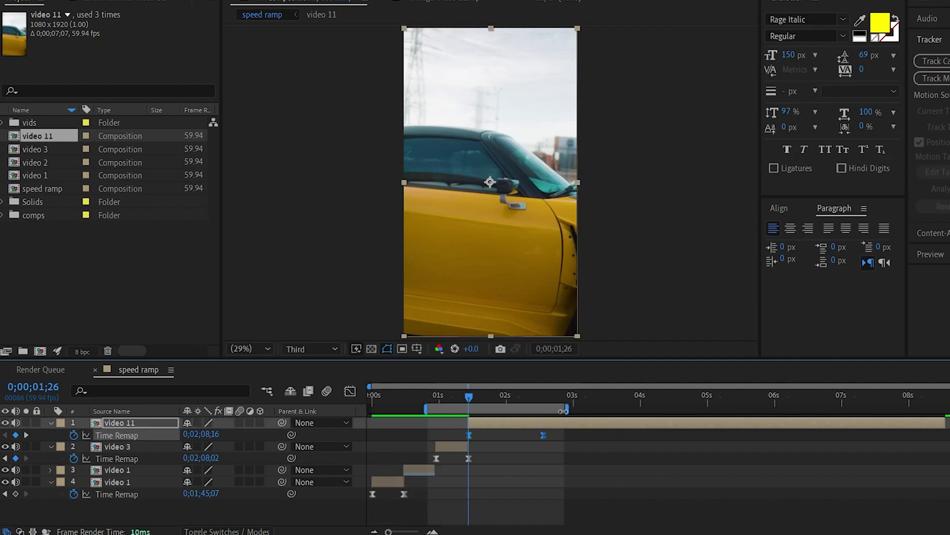
Step: Select both time-remap keys and start the work area near 1.0 s, playhead at 1;31
left_click_drag(583, 410, 556, 410)
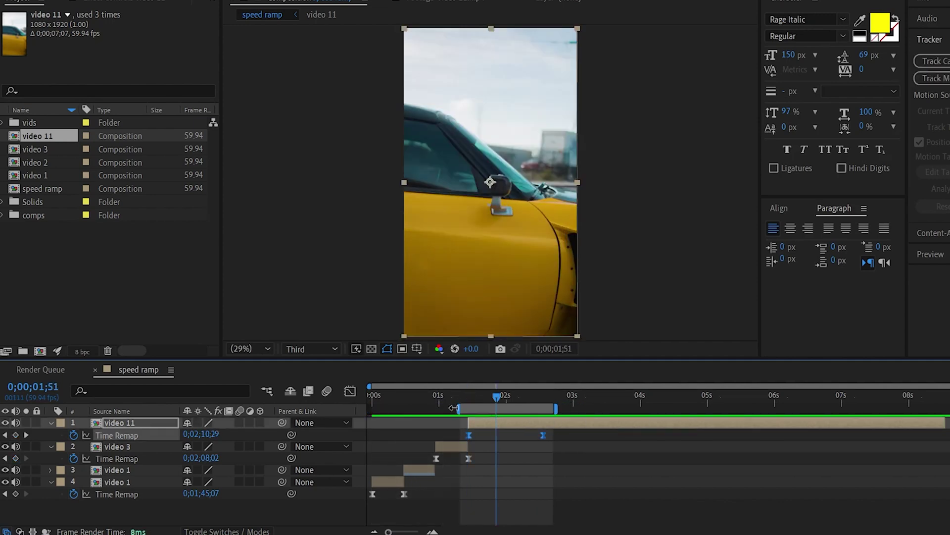
left_click_drag(453, 408, 436, 406)
mouse_move(495, 398)
left_mouse_down()
mouse_move(451, 398)
mouse_move(462, 401)
mouse_move(458, 388)
mouse_move(500, 391)
left_mouse_up()
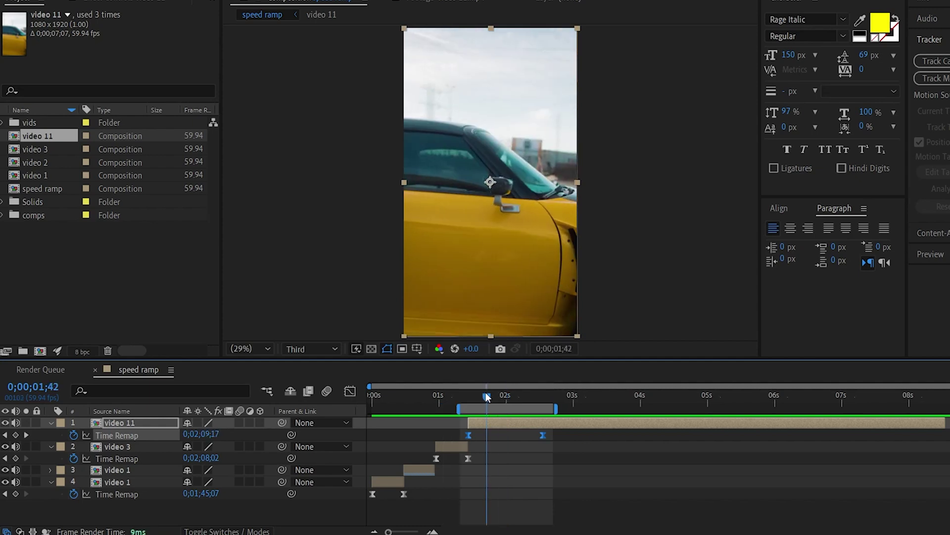
mouse_move(486, 396)
left_mouse_down()
mouse_move(468, 392)
mouse_move(474, 396)
left_mouse_up()
Step: Time-reverse video 11 and shift both time-remap keyframes earlier
right_click(488, 419)
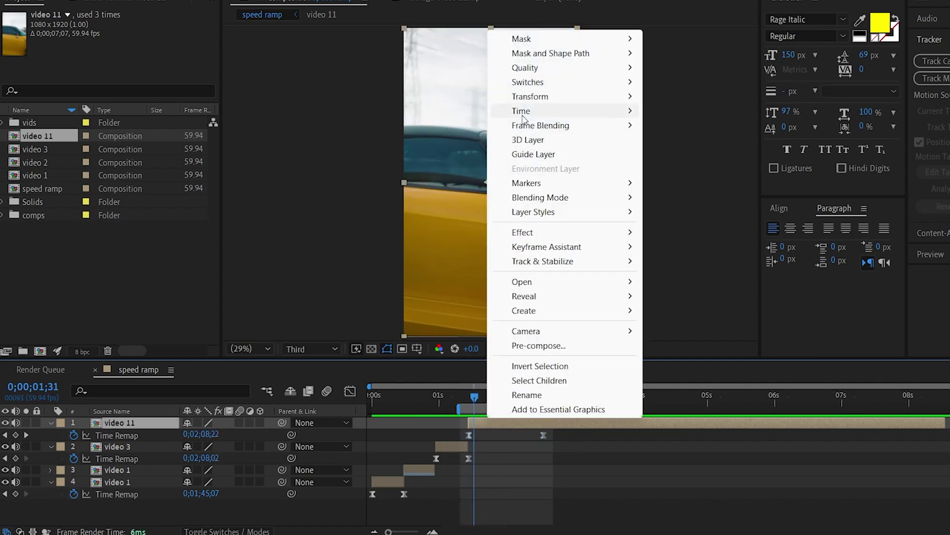
mouse_move(525, 111)
left_click(719, 126)
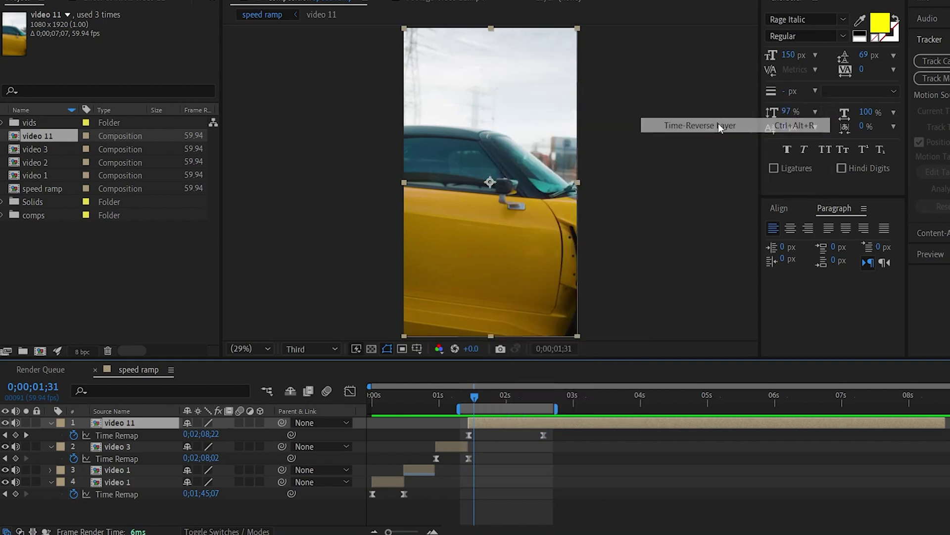
left_click_drag(949, 431, 471, 423)
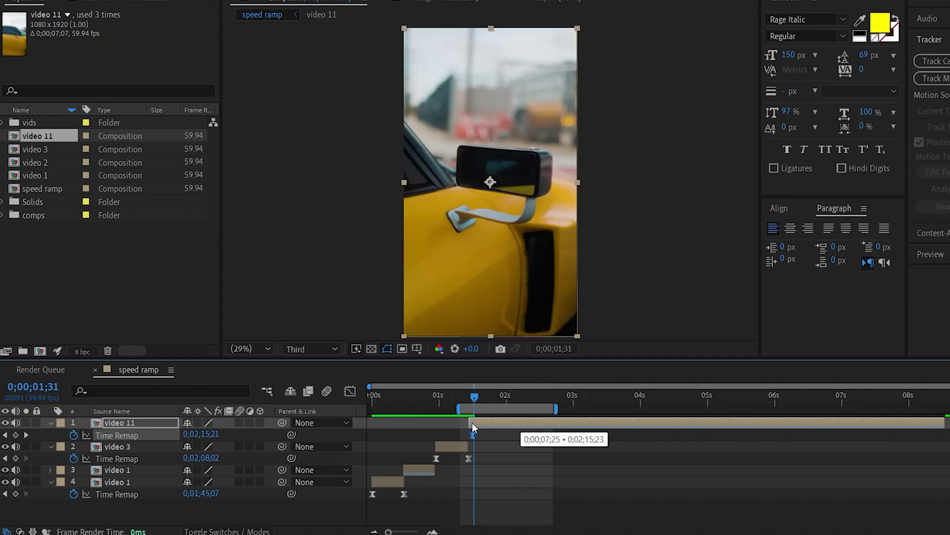
key("space")
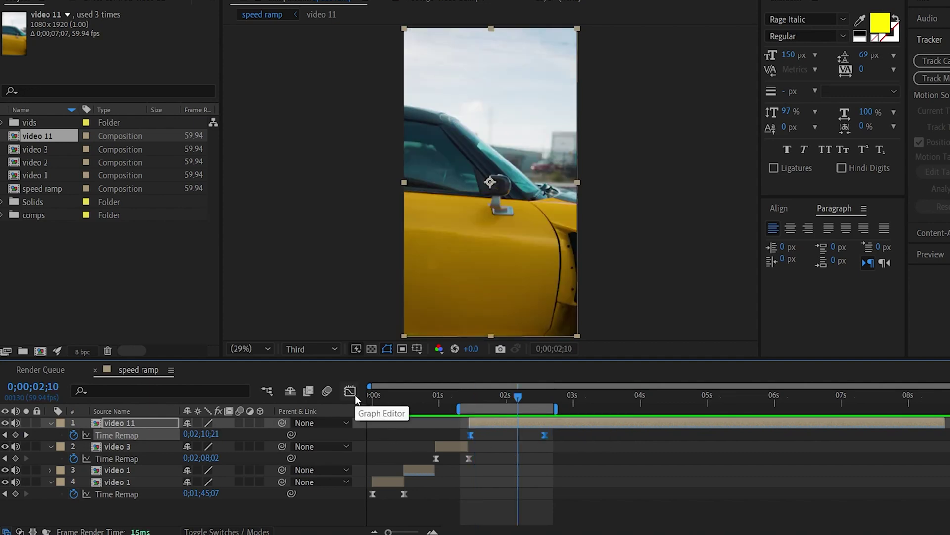
left_click(355, 394)
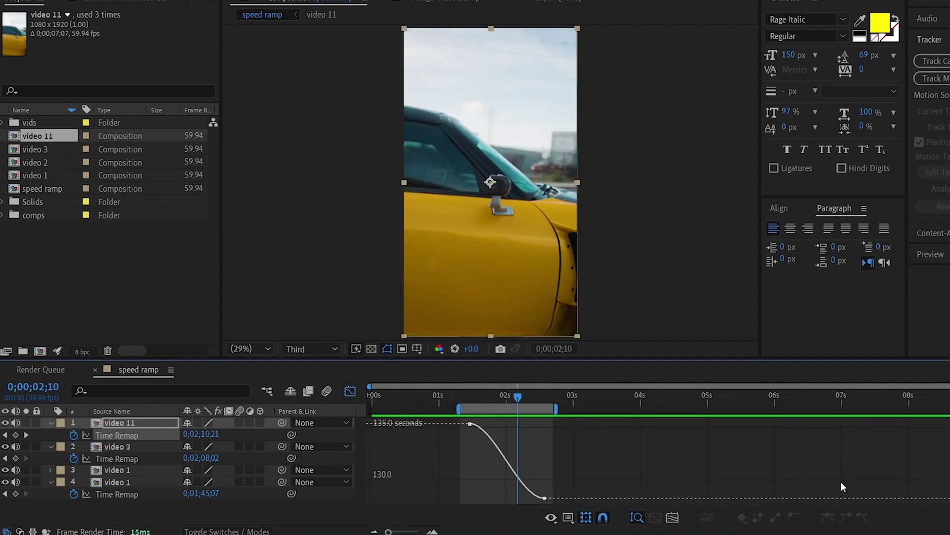
Step: Sharpen video 11's speed peak by adjusting the right speed handle and keyframe in the speed graph
right_click(526, 457)
left_click(569, 338)
mouse_move(491, 496)
left_mouse_down()
mouse_move(528, 496)
mouse_move(507, 497)
left_mouse_up()
left_click_drag(517, 397, 467, 398)
key("space")
left_click(516, 399)
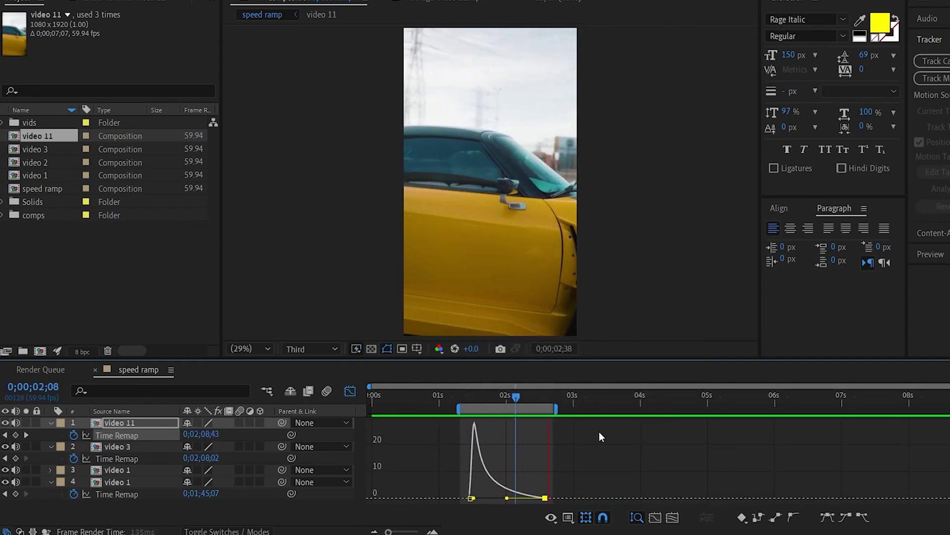
key("space")
left_click_drag(507, 497, 532, 497)
key("space")
key("space")
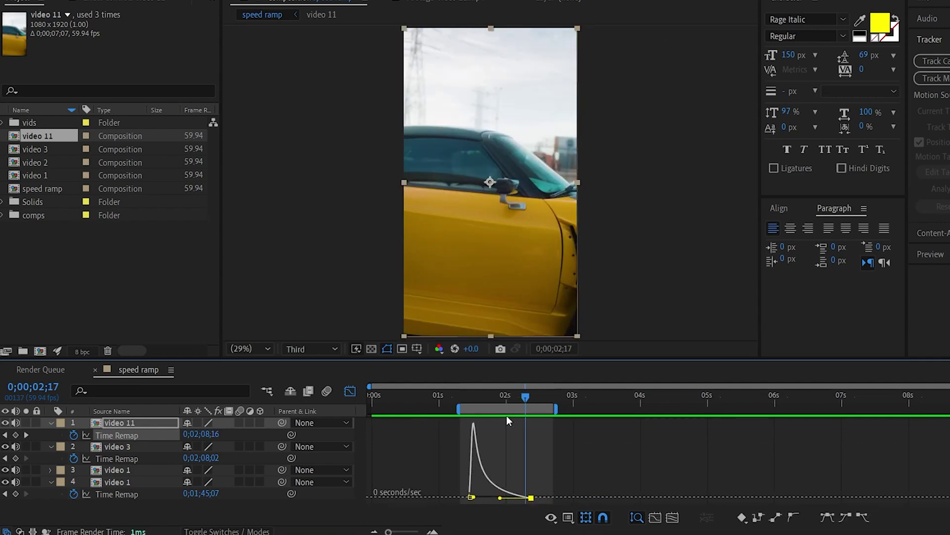
Step: Trim video 11 to end at 2;22
left_click(349, 391)
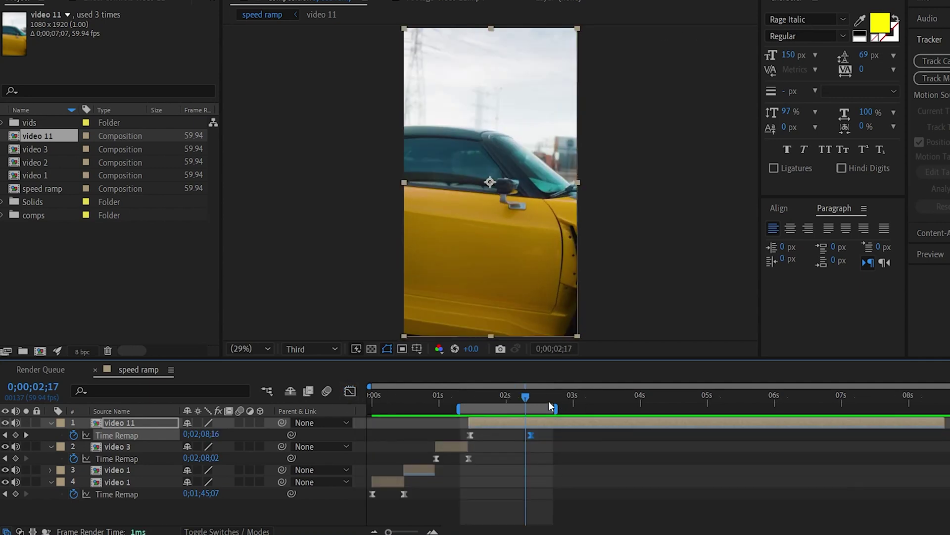
key("k")
left_click(571, 478)
left_click(118, 423)
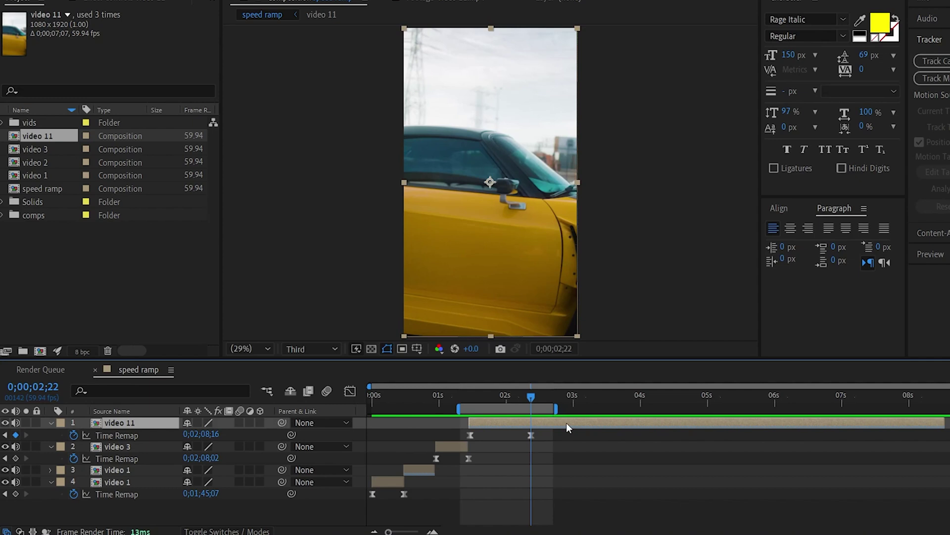
key("alt+bracketright")
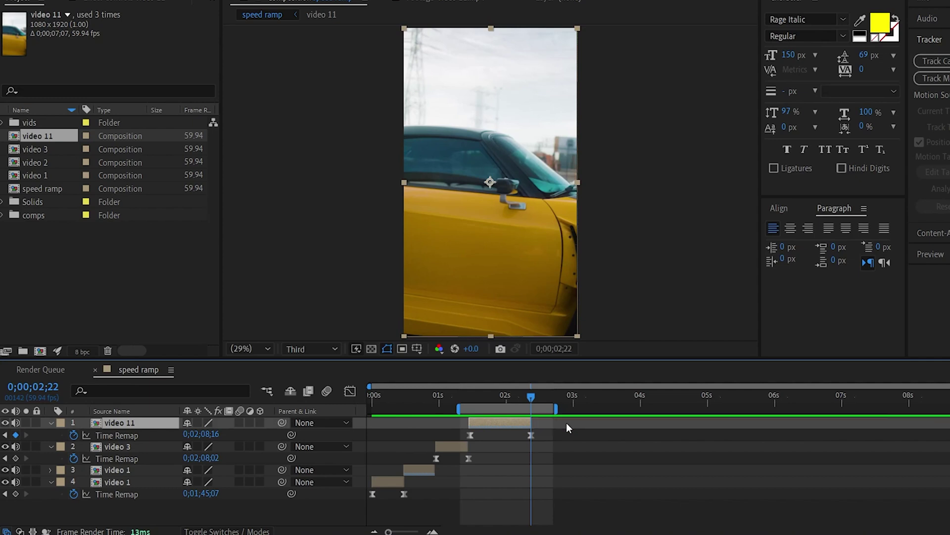
Step: Duplicate video 11, start the copy where the original ends, and time-reverse it
key("ctrl+d")
left_click_drag(503, 425, 561, 421)
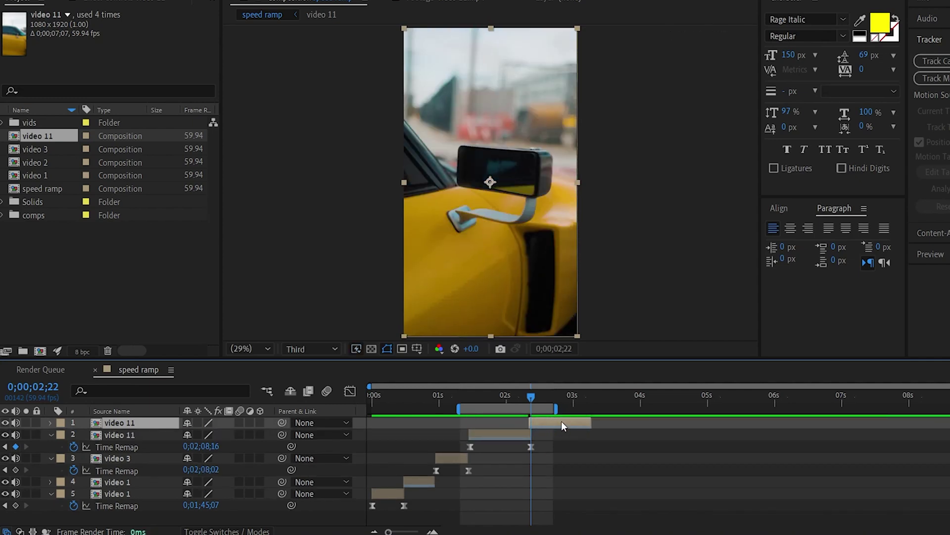
right_click(561, 422)
mouse_move(709, 116)
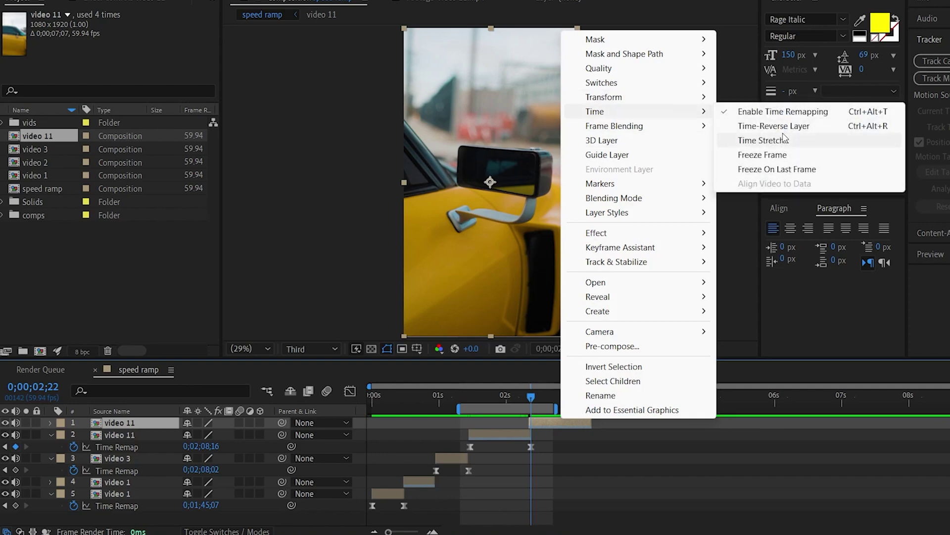
left_click(783, 127)
left_click_drag(557, 408, 601, 406)
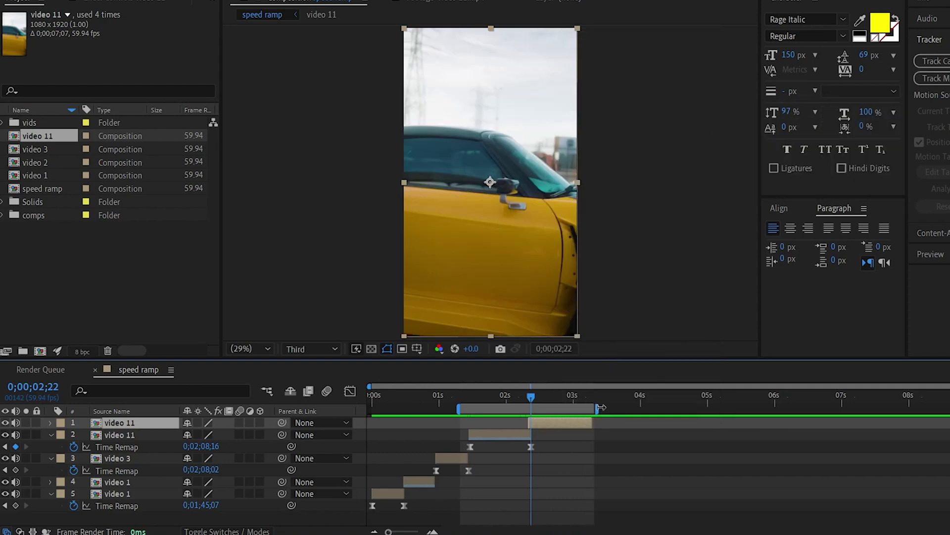
key("space")
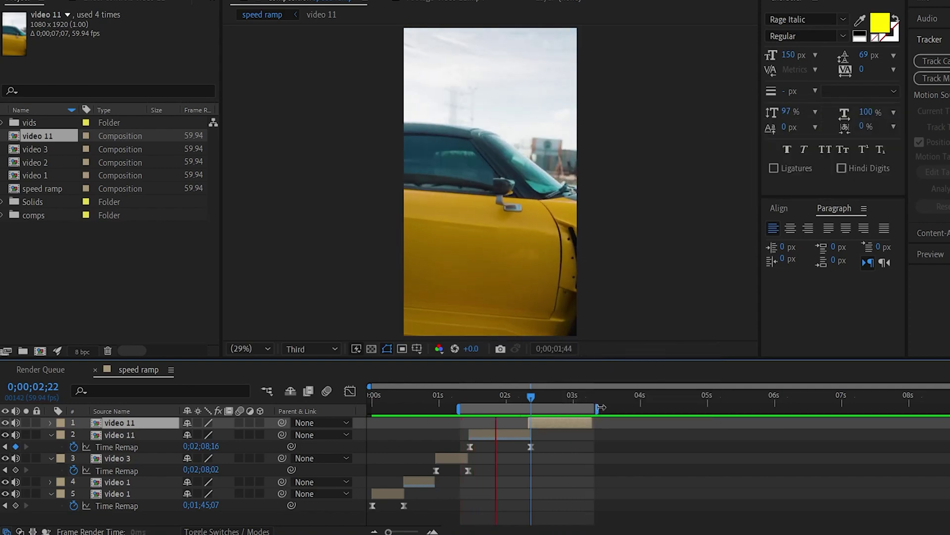
key("space")
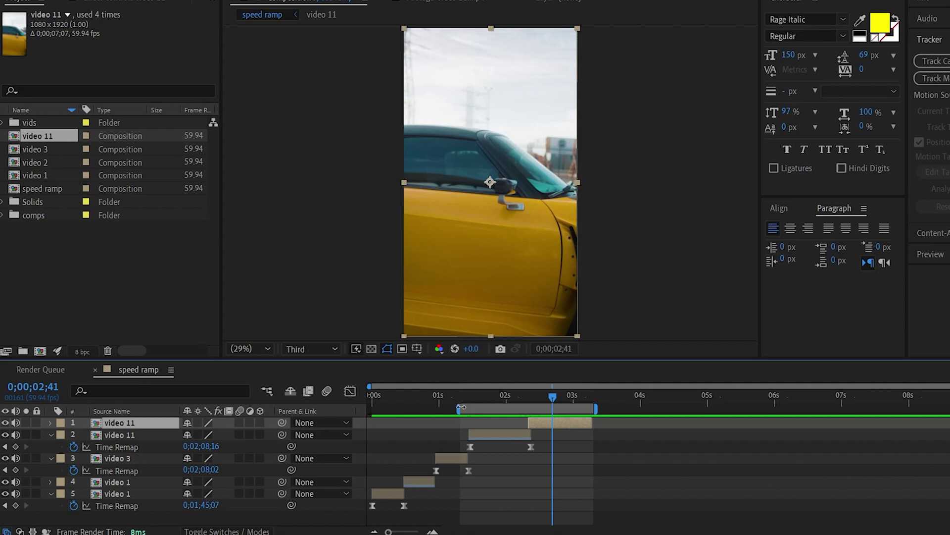
left_click_drag(460, 408, 360, 405)
key("Home")
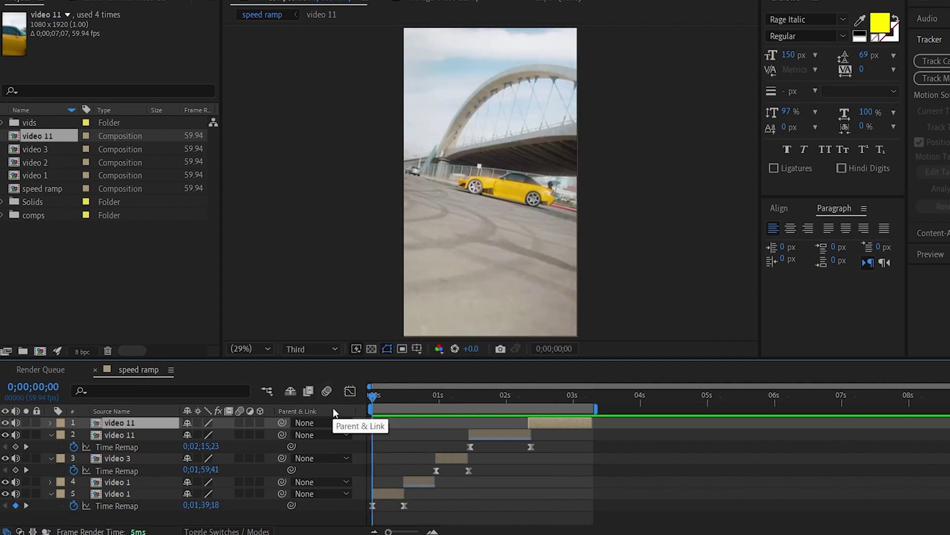
Step: Shift both video 11 clips one frame earlier to align the cut, previewing before and after
key("space")
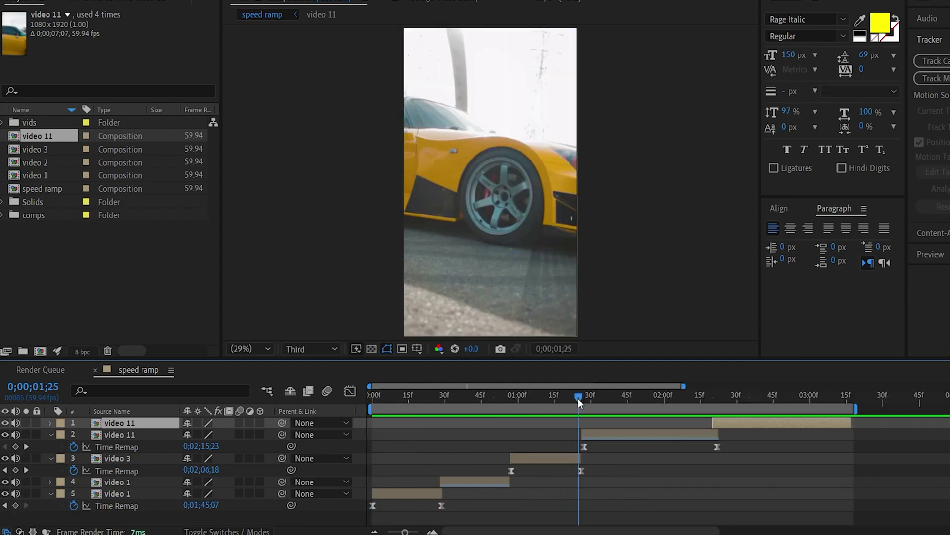
left_click(617, 438)
left_click(752, 424, "shift")
left_click_drag(752, 424, 749, 424)
key("space")
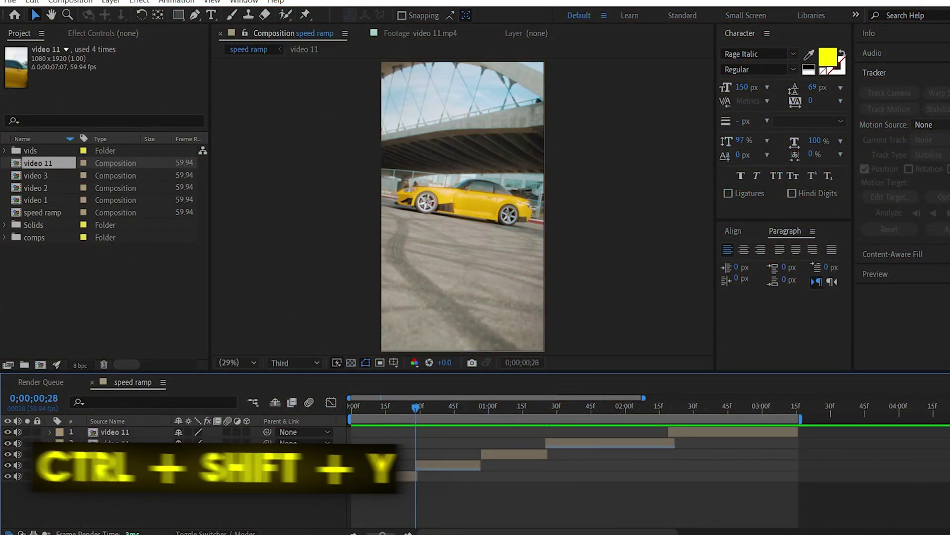
Step: Add a new adjustment layer with CC Force Motion Blur applied
key("ctrl+shift+y")
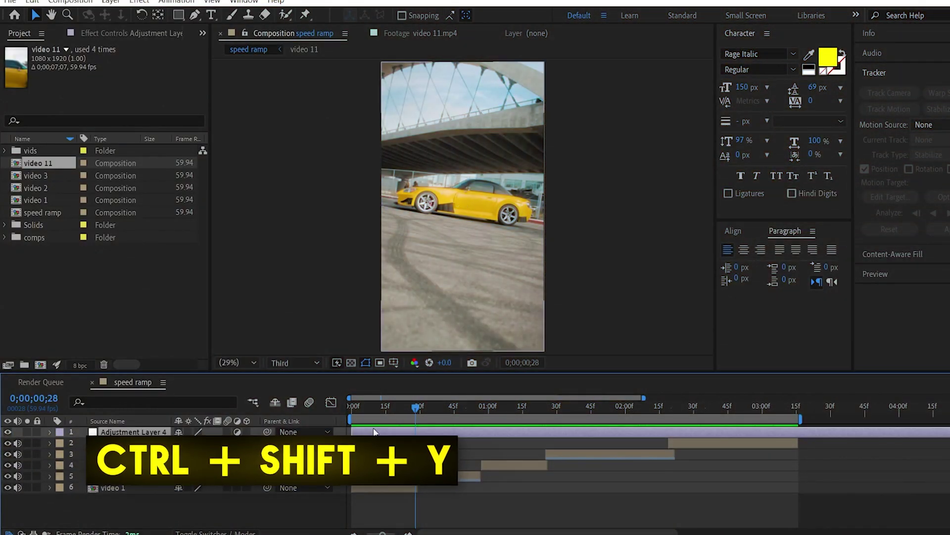
key("ctrl+space")
type("cc fo")
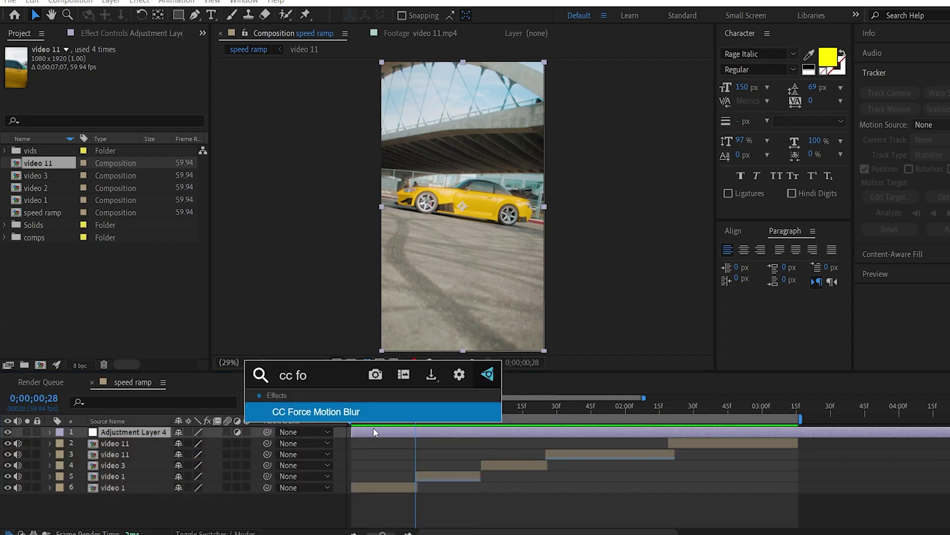
key("Return")
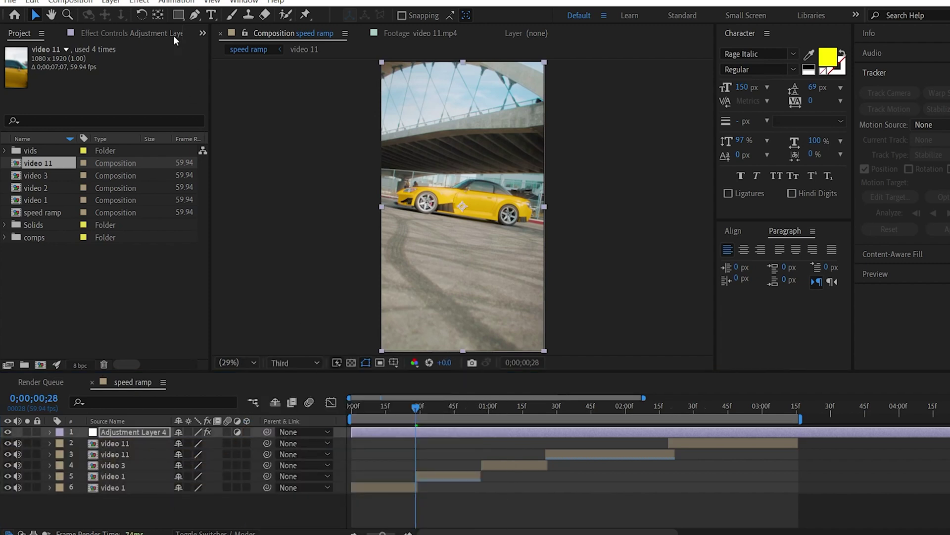
Step: Set Motion Blur Samples to 20 and turn on Override Shutter Angle
left_click(120, 39)
left_click(118, 72)
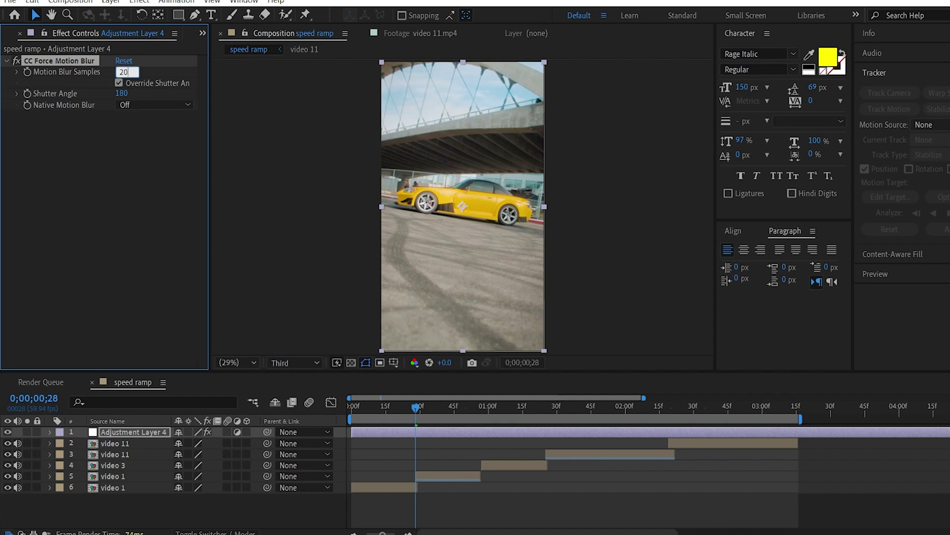
key("Return")
left_click(119, 83)
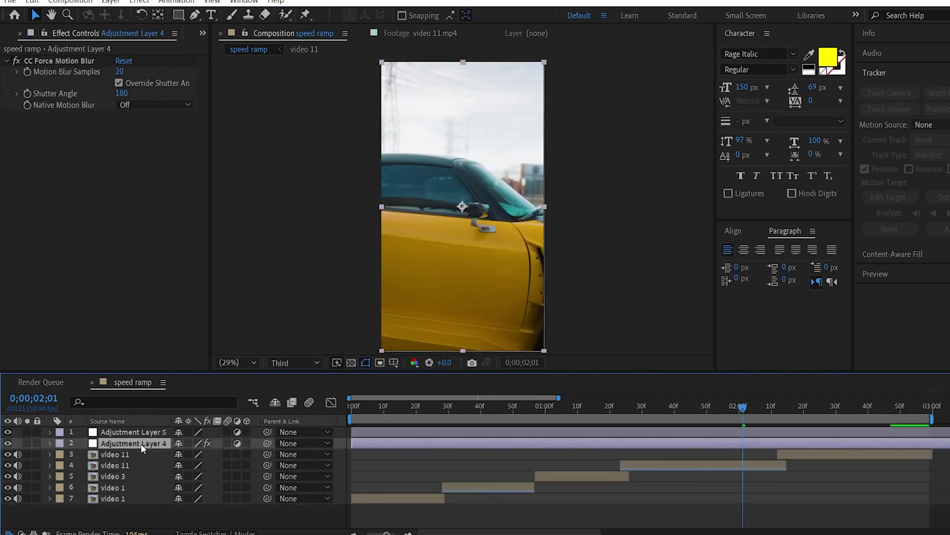
key("Return")
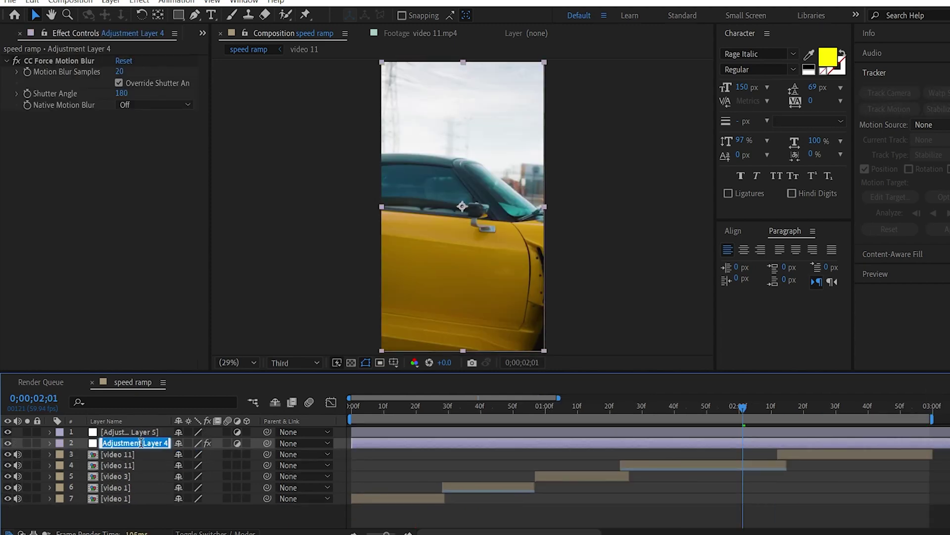
Step: Rename the two adjustment layers 'motion blur' and 'flash'
type("motion blur")
key("Return")
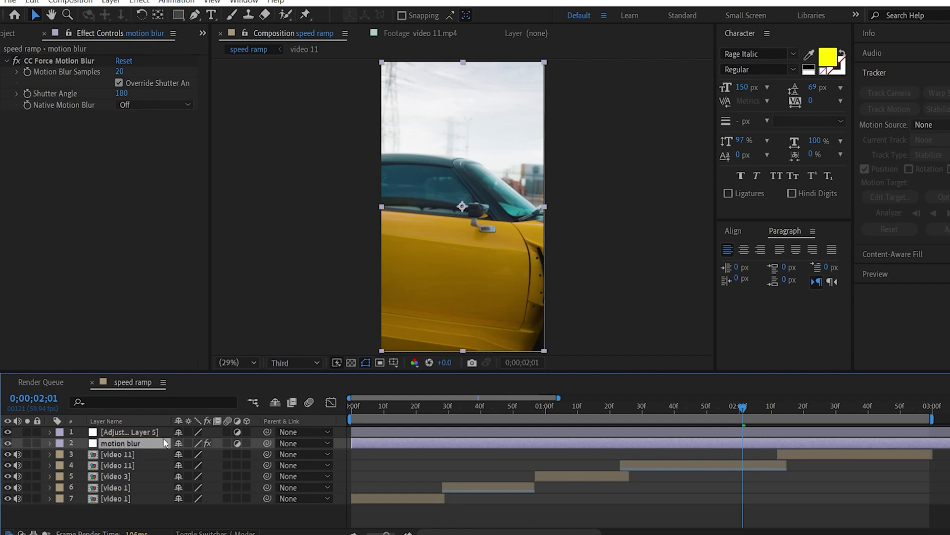
left_click(139, 433)
key("Return")
type("flash")
key("Return")
Step: Apply Brightness & Contrast to flash and keyframe Brightness 0, 62, 0 ten frames apart
key("ctrl+space")
type("bright")
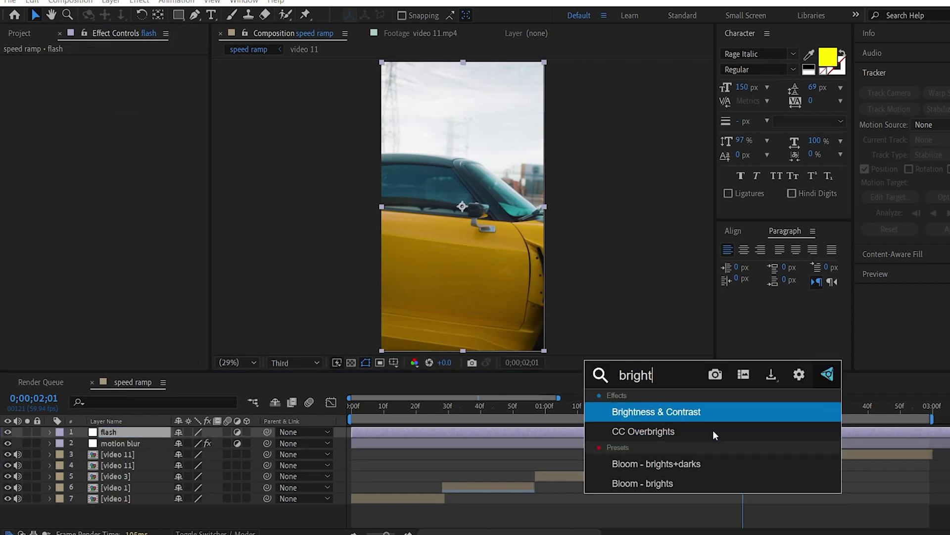
key("Return")
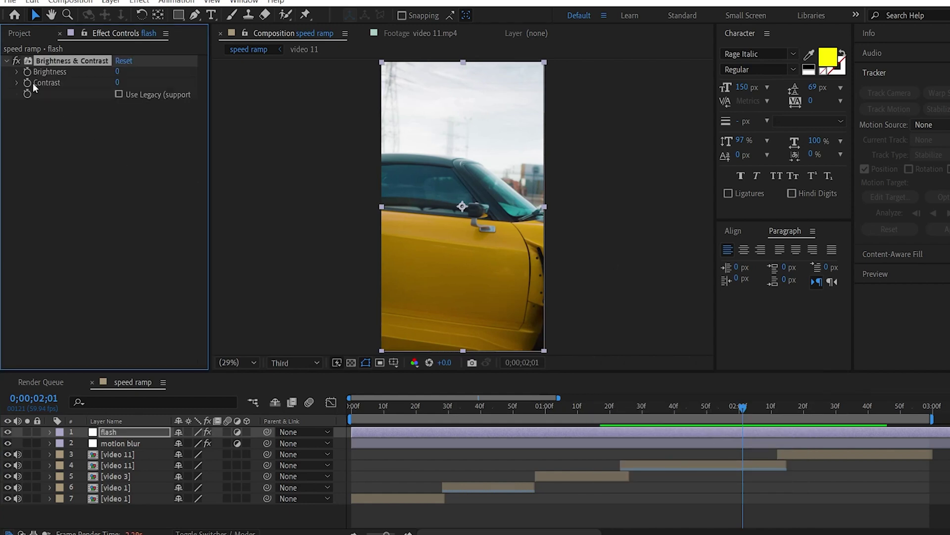
key("shift+Page_Down")
left_click_drag(118, 71, 159, 71)
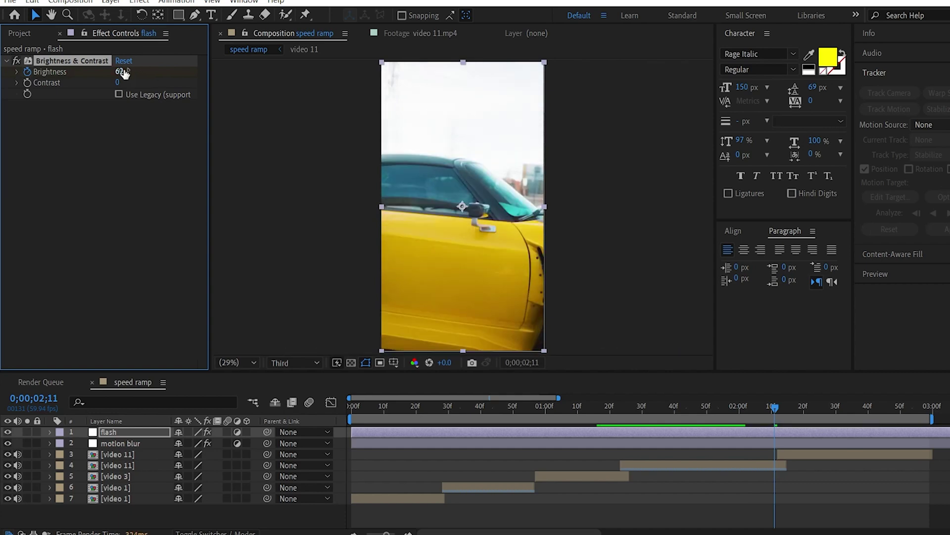
key("shift+Page_Down")
left_click(123, 72)
type("0")
key("Return")
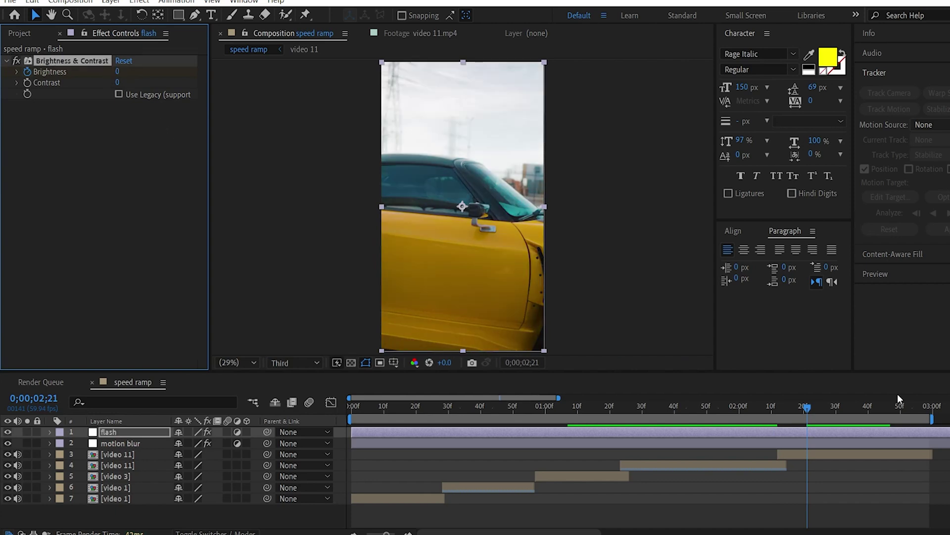
Step: Trim the flash layer to 02;01–02;21 and move it to the earlier clip transition
key("u")
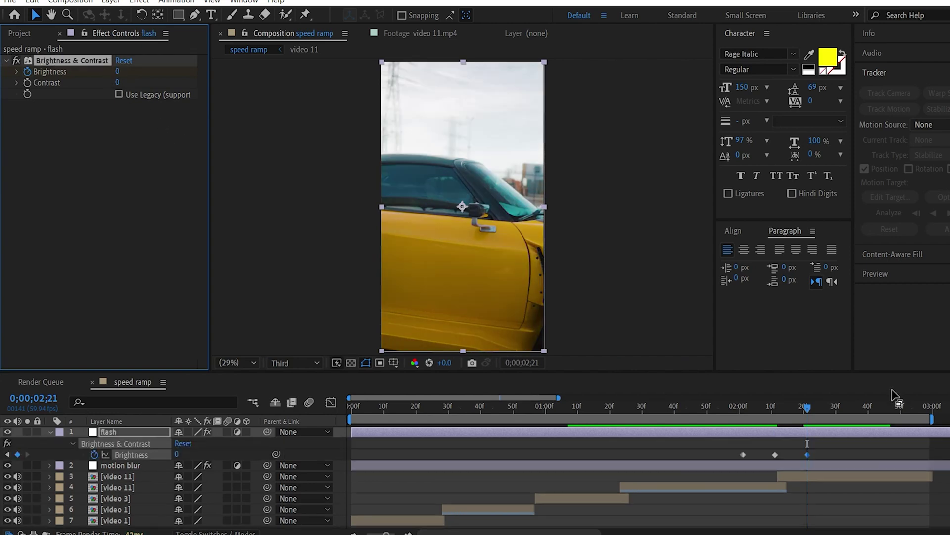
key("alt+bracketright")
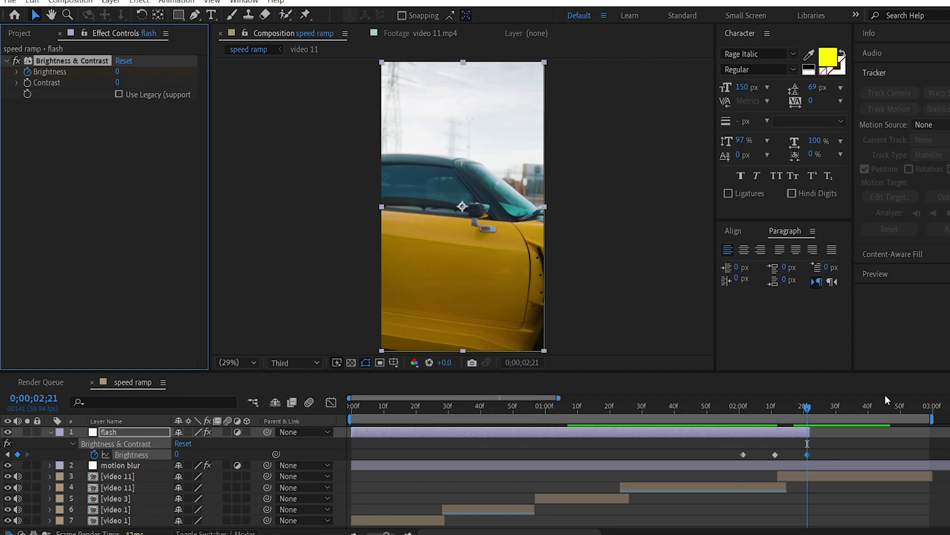
key("shift+Page_Up")
key("shift+Page_Up")
key("alt+bracketleft")
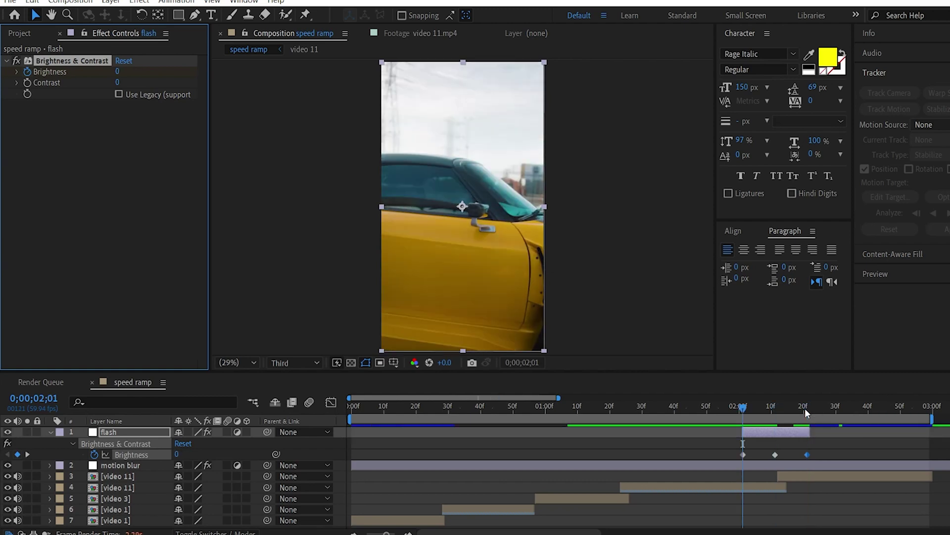
left_click_drag(773, 432, 619, 432)
Step: Duplicate flash as flash 2 and place it at the earlier cut near 01;05
key("j")
key("j")
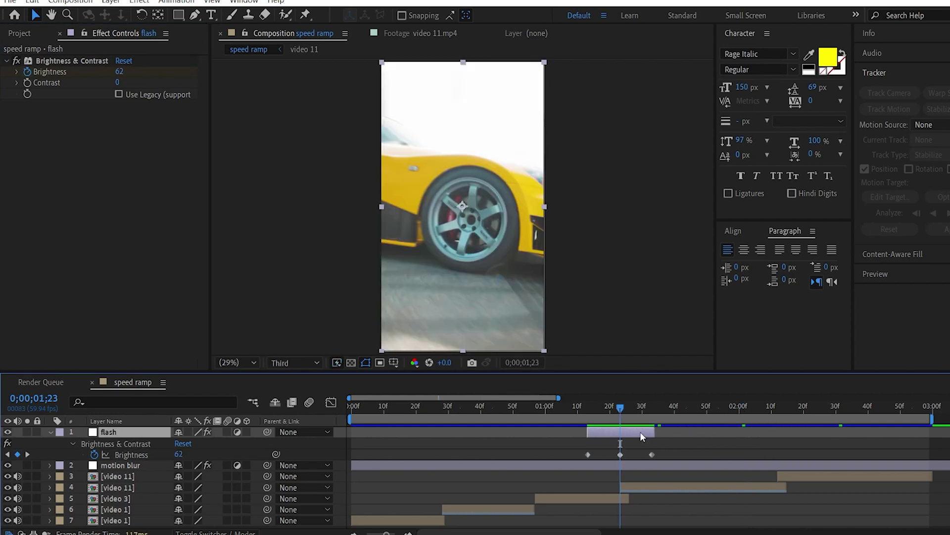
key("ctrl+d")
left_click_drag(640, 432, 541, 434)
key("j")
key("j")
key("j")
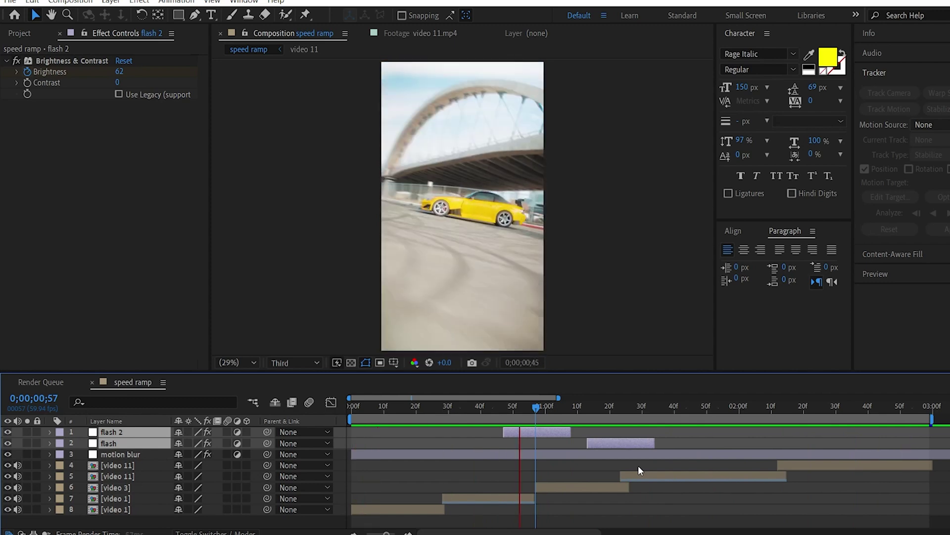
Step: Stop the flash preview at 01;36 and add a new adjustment layer on top
left_click(622, 468)
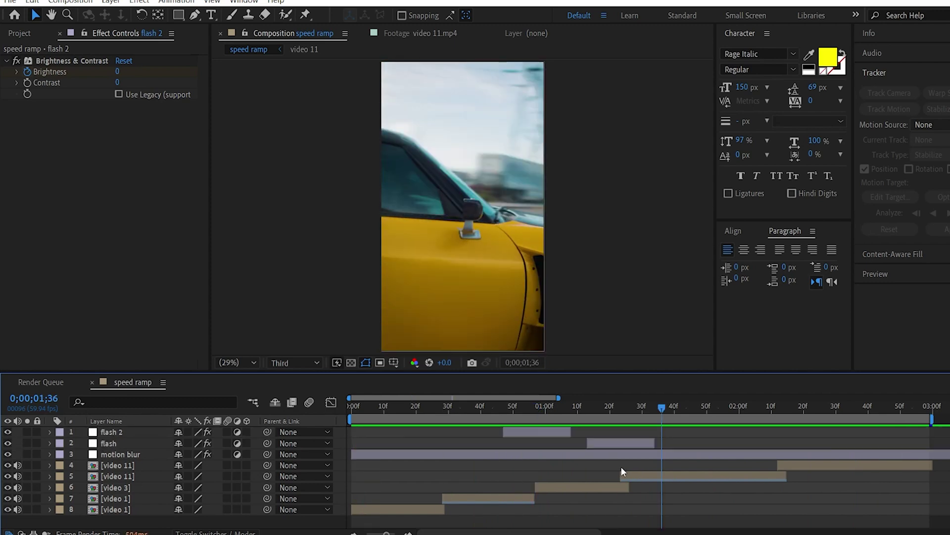
key("ctrl+alt+y")
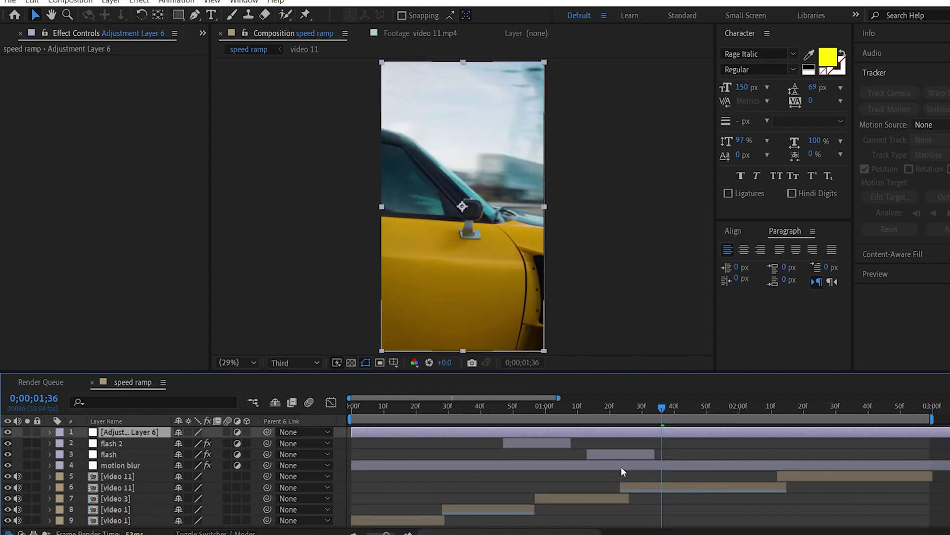
Step: Apply the Transform effect and rename the adjustment layer 'shake'
key("ctrl+space")
type("transfo")
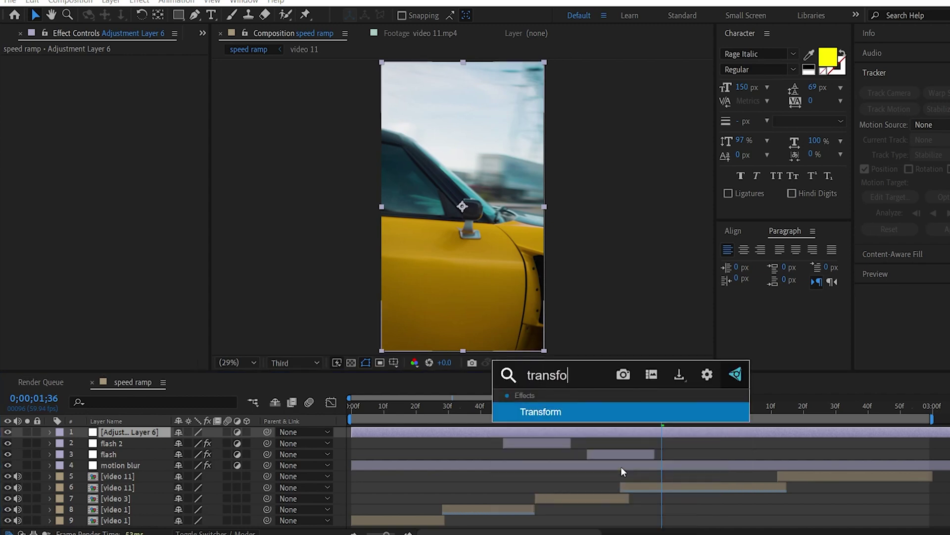
key("Return")
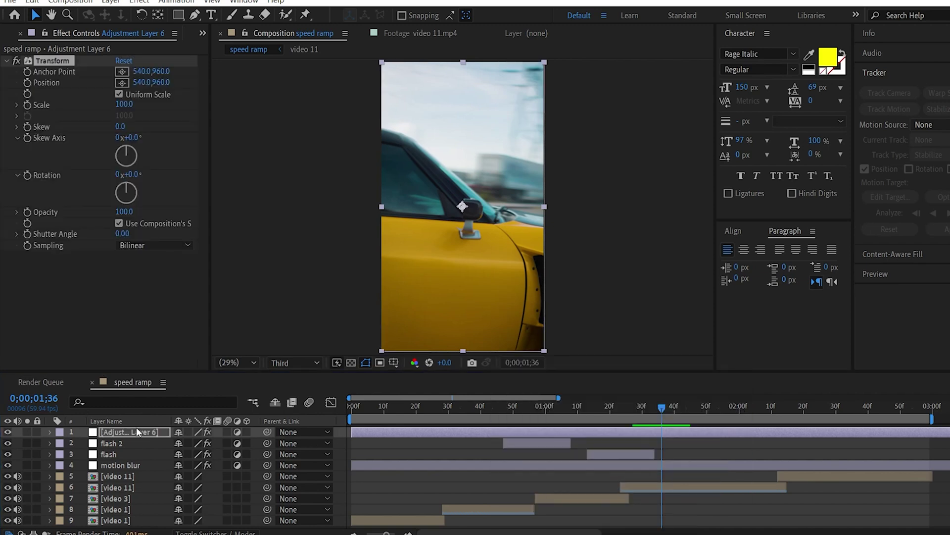
key("Return")
type("shake")
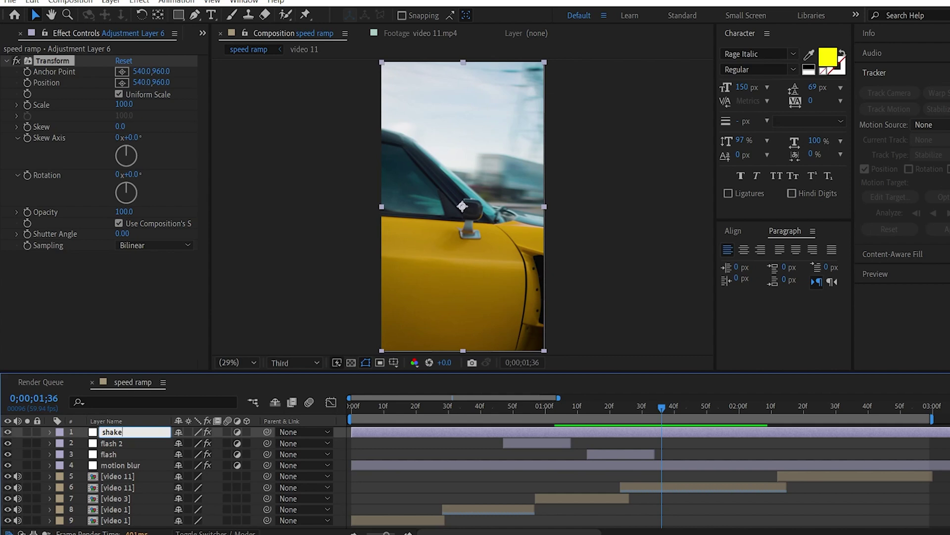
key("Return")
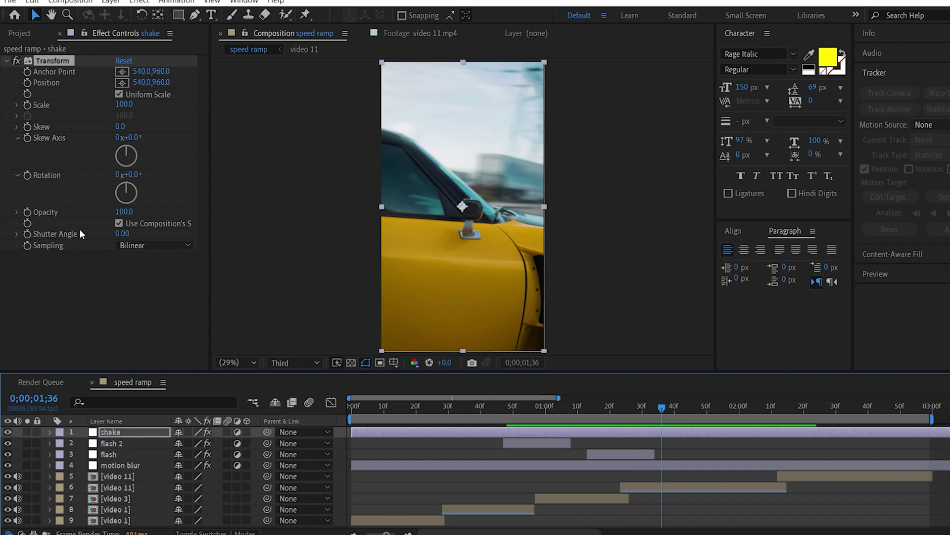
Step: Set Transform's Shutter Angle to 180 and turn off Use Composition's Shutter Angle
left_click(122, 234)
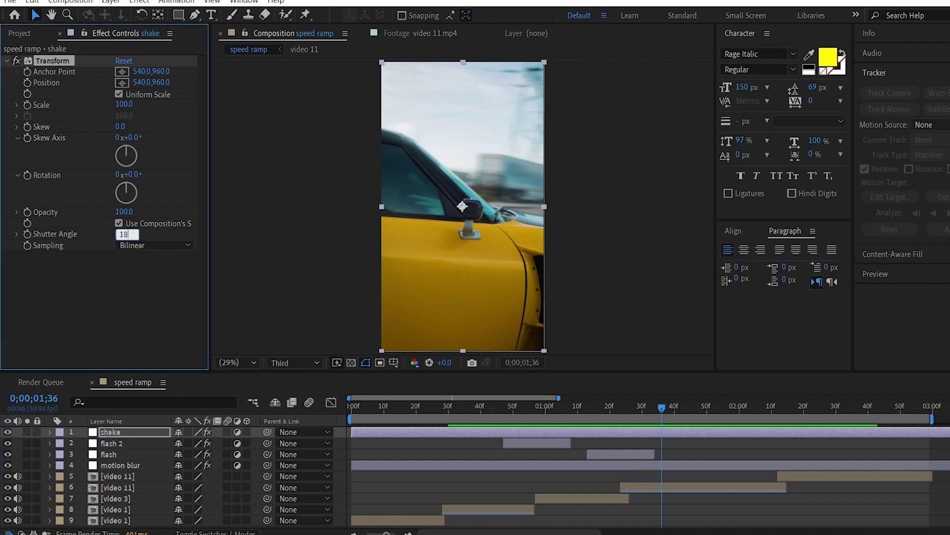
key("Return")
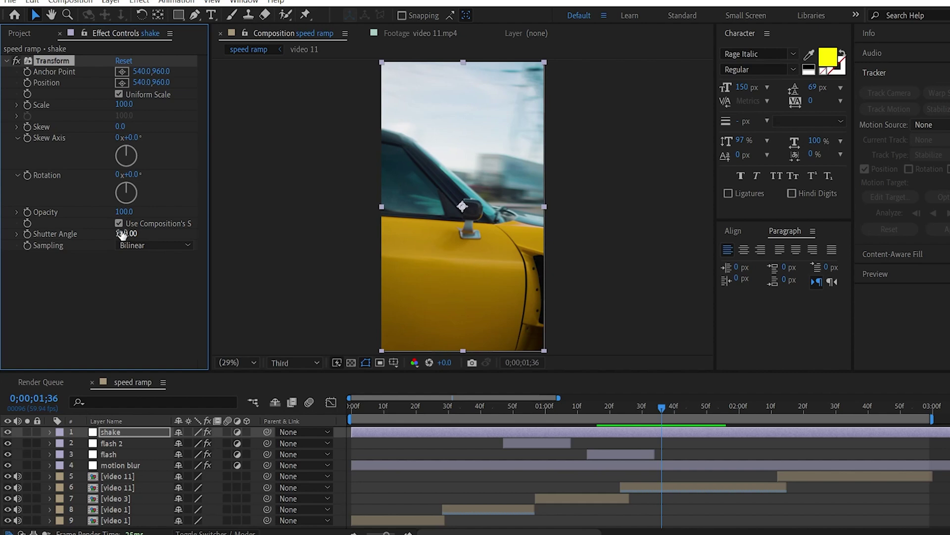
left_click(116, 222)
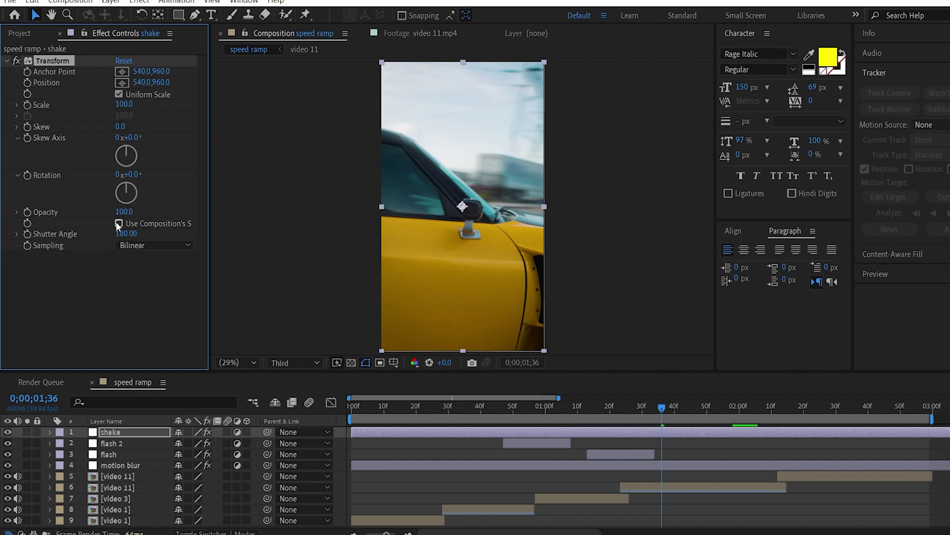
Step: Start keyframing Position with horizontal and vertical offsets a few frames apart
left_click(28, 82)
key("Page_Down")
key("Page_Down")
key("Page_Down")
key("Page_Down")
left_click_drag(142, 82, 173, 83)
key("Page_Down")
key("Page_Down")
key("Page_Down")
key("Page_Down")
key("Page_Down")
left_click_drag(163, 82, 120, 83)
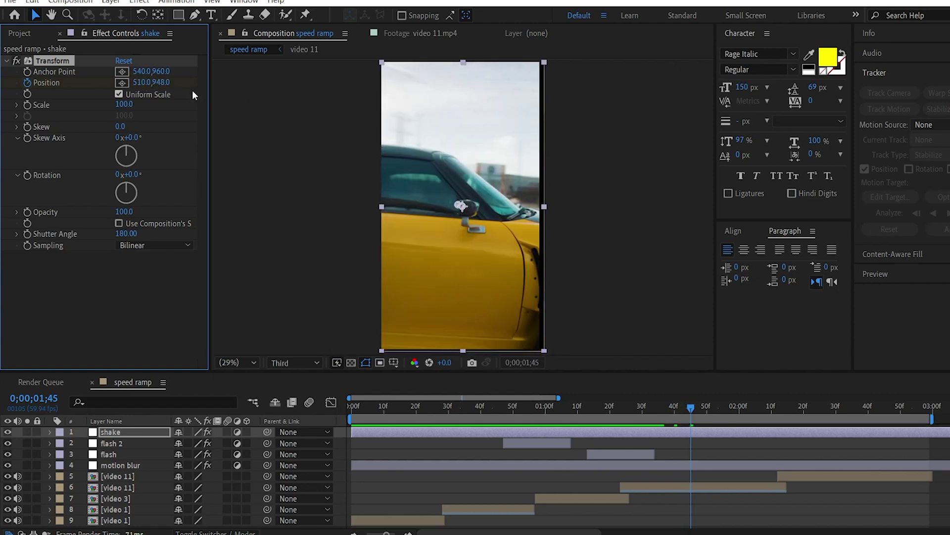
Step: Align the first Position keyframe to 1;35, add another offset, and settle at 540,960 at 1;55
key("p")
key("Page_Up")
key("Page_Up")
key("Page_Up")
key("Page_Up")
key("Page_Up")
key("Page_Up")
key("Page_Up")
key("Page_Up")
key("Page_Up")
key("Page_Up")
left_click_drag(662, 454, 658, 454)
key("Page_Down")
key("Page_Down")
key("Page_Down")
key("Page_Down")
key("Page_Down")
key("Page_Down")
key("Page_Down")
key("Page_Down")
key("Page_Down")
key("Page_Down")
key("Page_Down")
key("Page_Down")
key("Page_Down")
key("Page_Down")
key("Page_Down")
left_click_drag(140, 83, 168, 83)
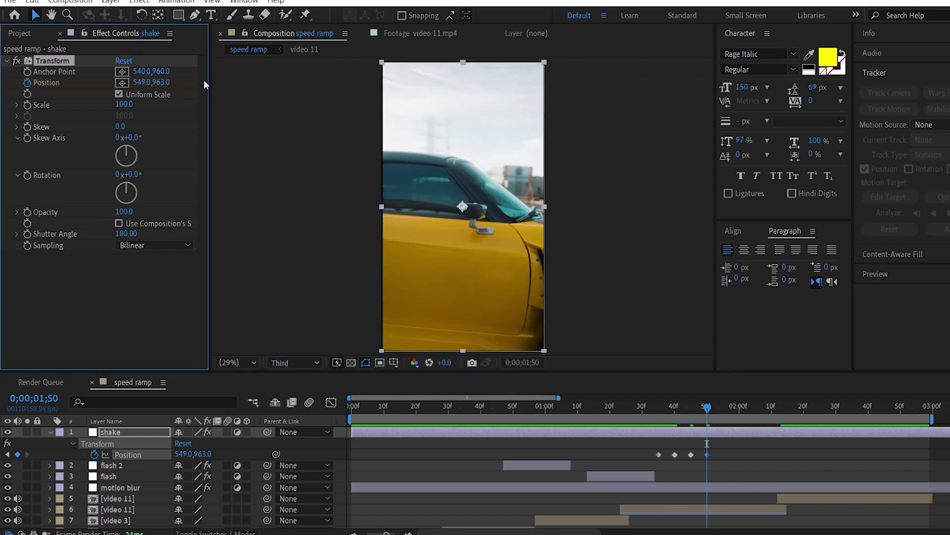
key("Page_Down")
key("Page_Down")
key("Page_Down")
key("Page_Down")
key("Page_Down")
right_click(66, 80)
left_click(145, 193)
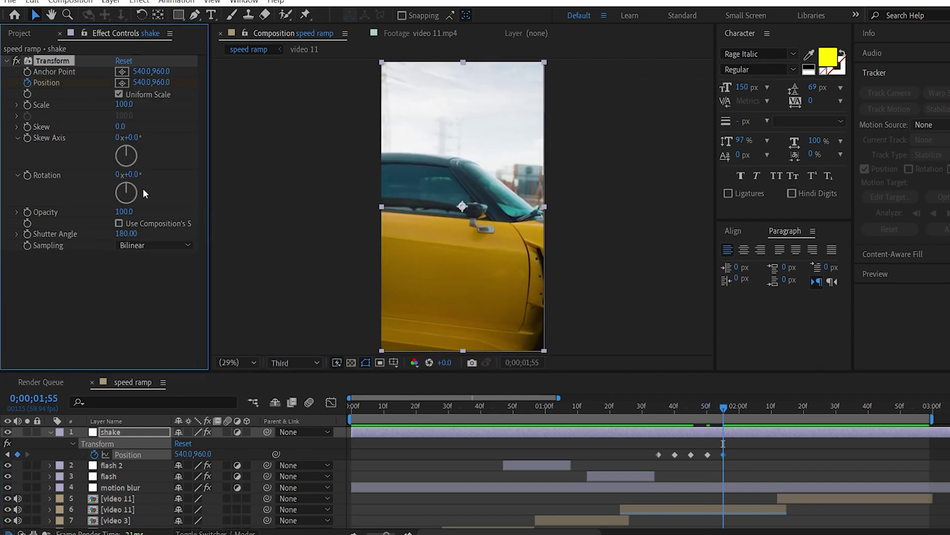
Step: Apply Easy Ease to all five Position keyframes and trim shake to 1;35–1;55
left_click_drag(779, 474, 602, 432)
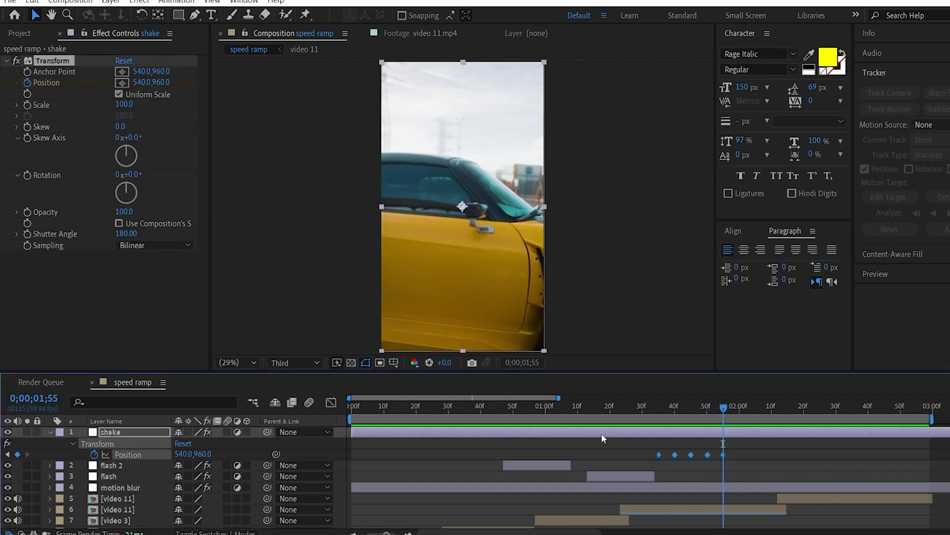
key("F9")
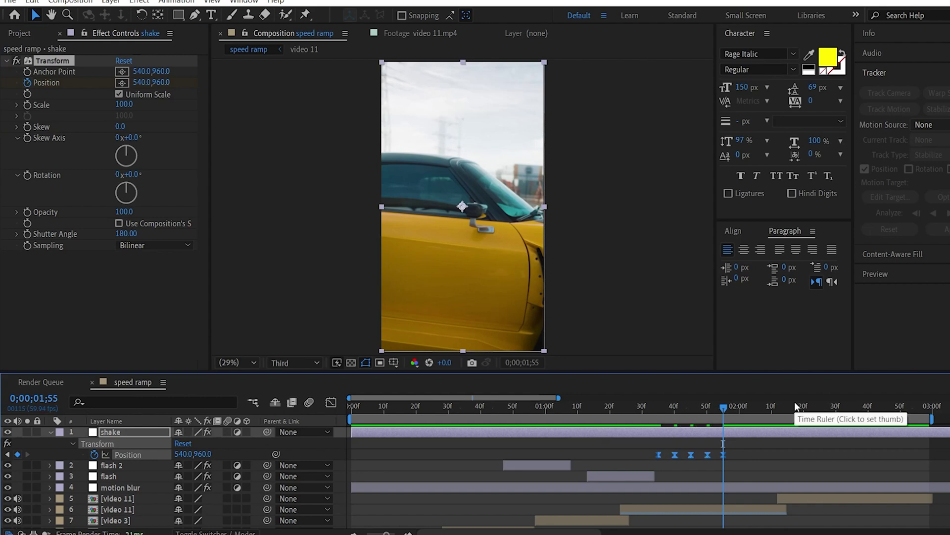
key("alt+bracketright")
left_click_drag(724, 407, 657, 415)
key("alt+bracketleft")
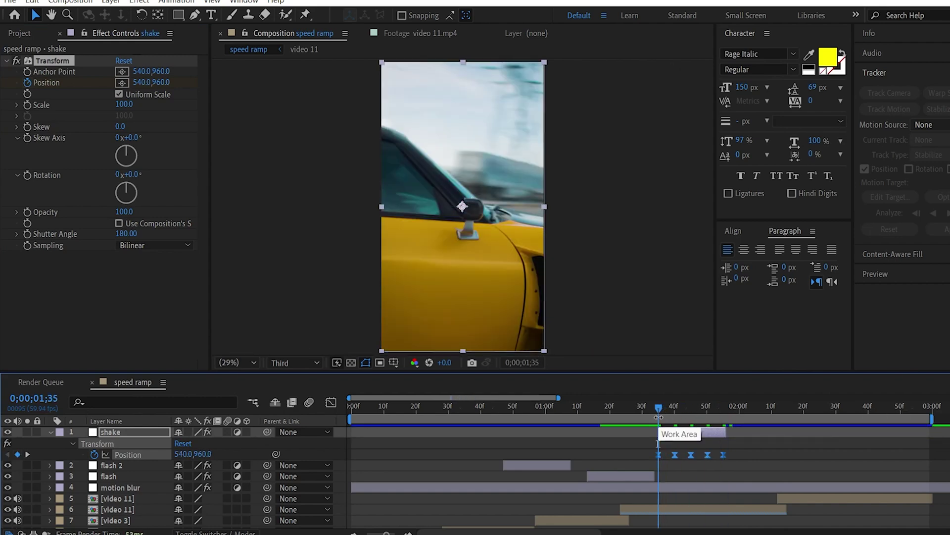
Step: Pull the final Position keyframe earlier to 1;52 to tighten the shake, then preview it
left_click(616, 407)
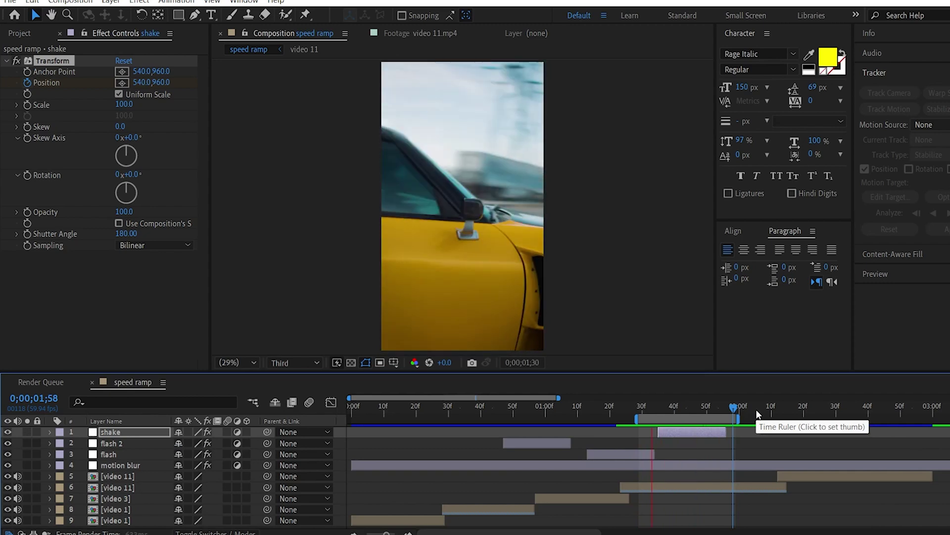
left_click(708, 433)
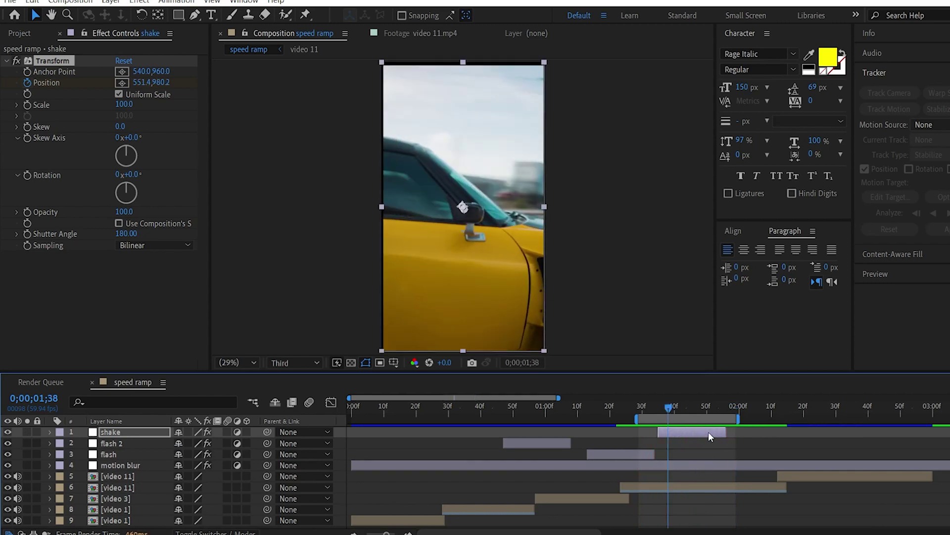
key("p")
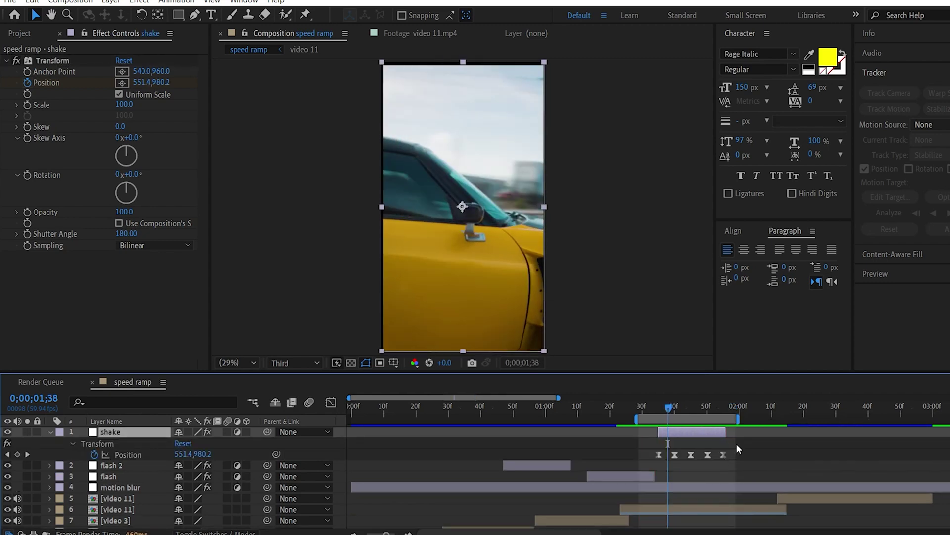
left_click_drag(736, 445, 671, 436)
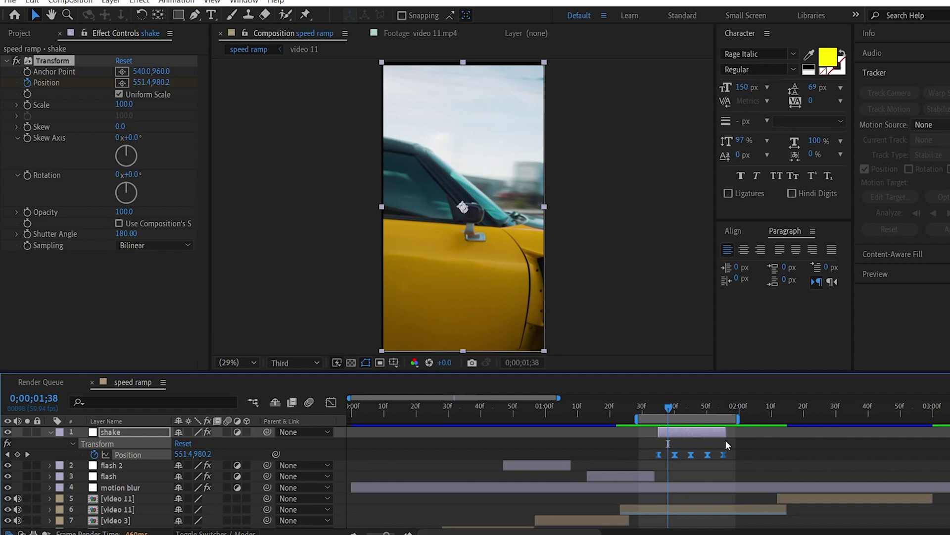
left_click_drag(723, 455, 712, 453)
key("space")
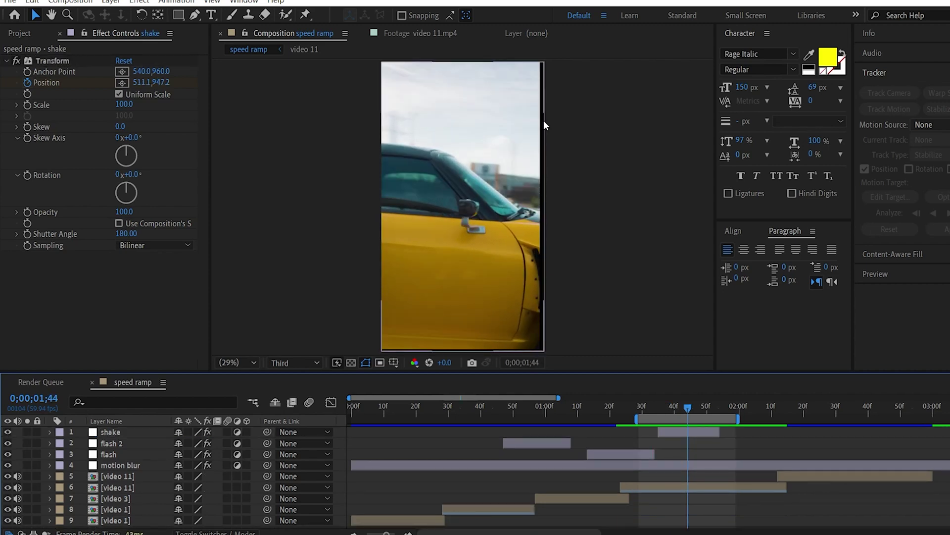
left_click(544, 120)
key("ctrl+space")
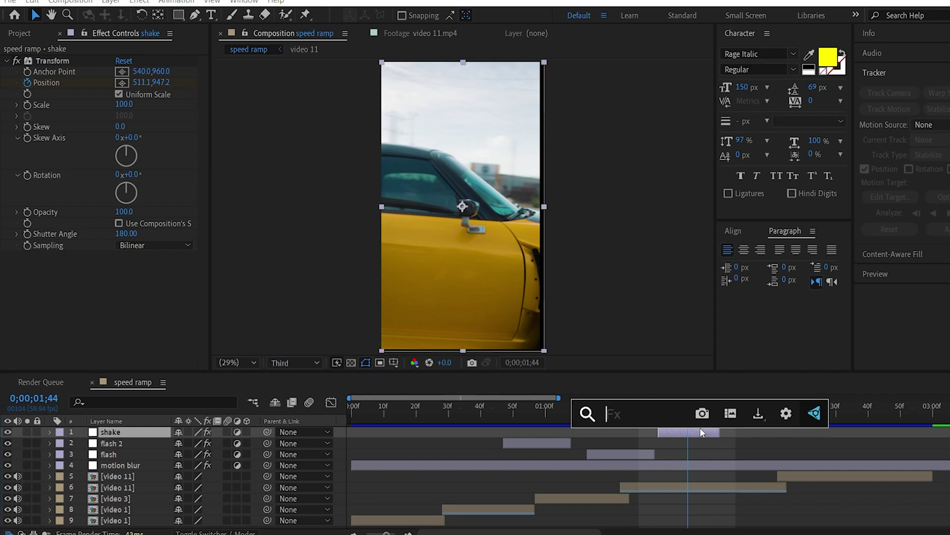
Step: Add Motion Tile above Transform on shake with output width 350, height 280 and Mirror Edges
type("motiona")
key("BackSpace")
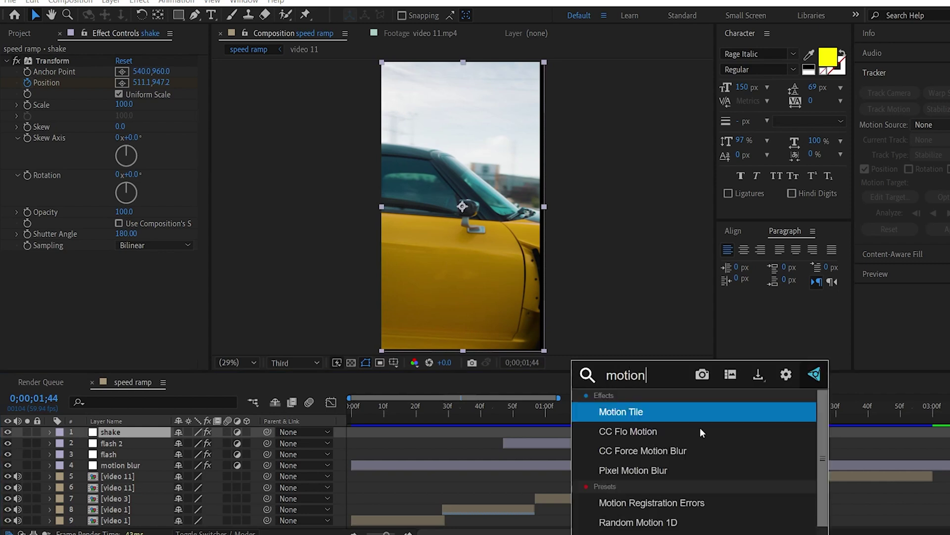
key("Return")
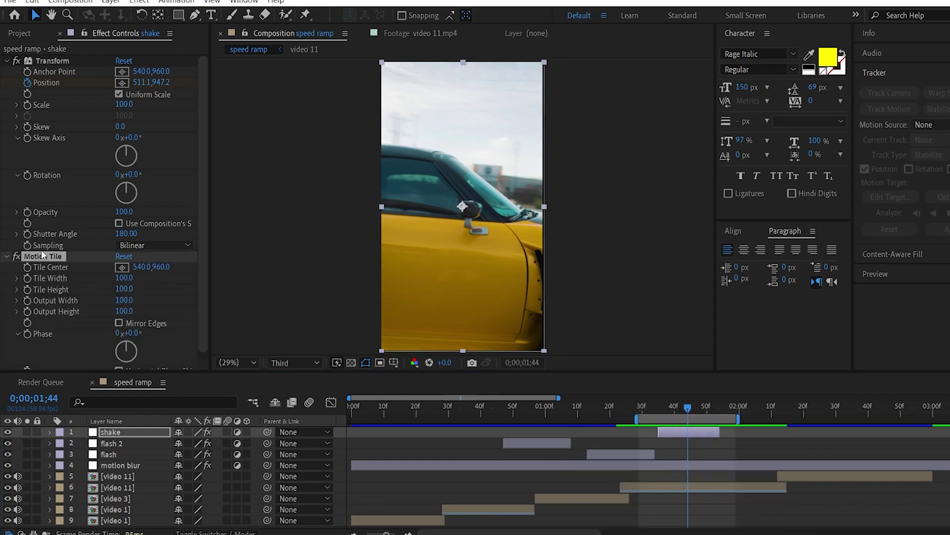
left_click_drag(43, 256, 48, 58)
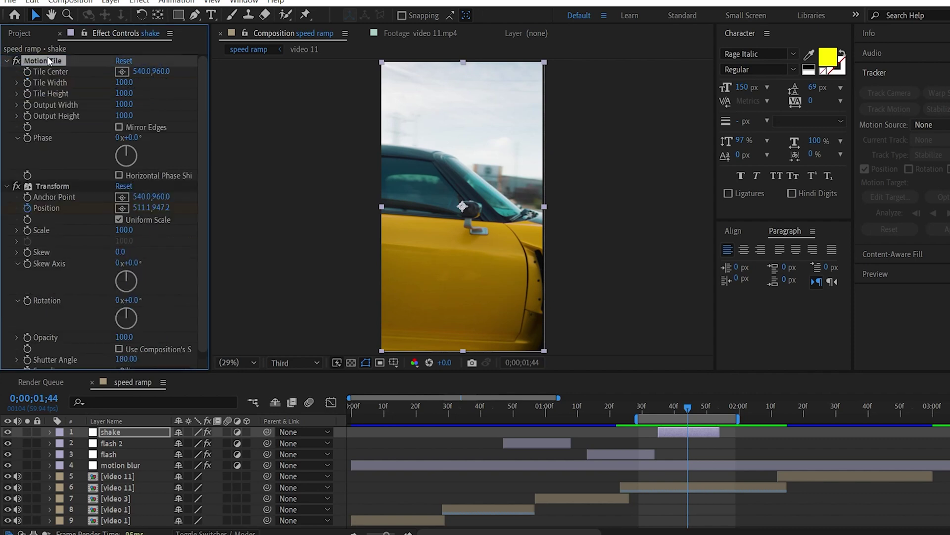
left_click_drag(121, 104, 138, 117)
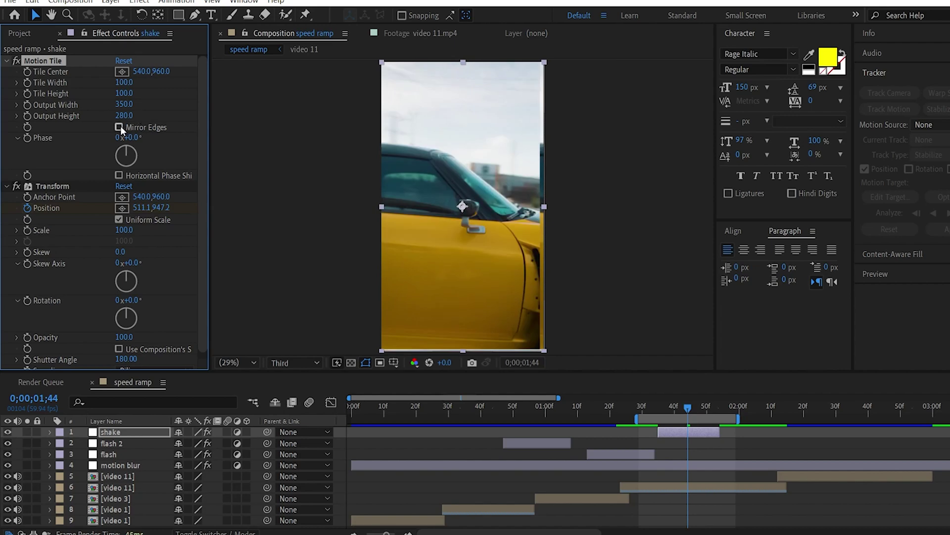
left_click(120, 127)
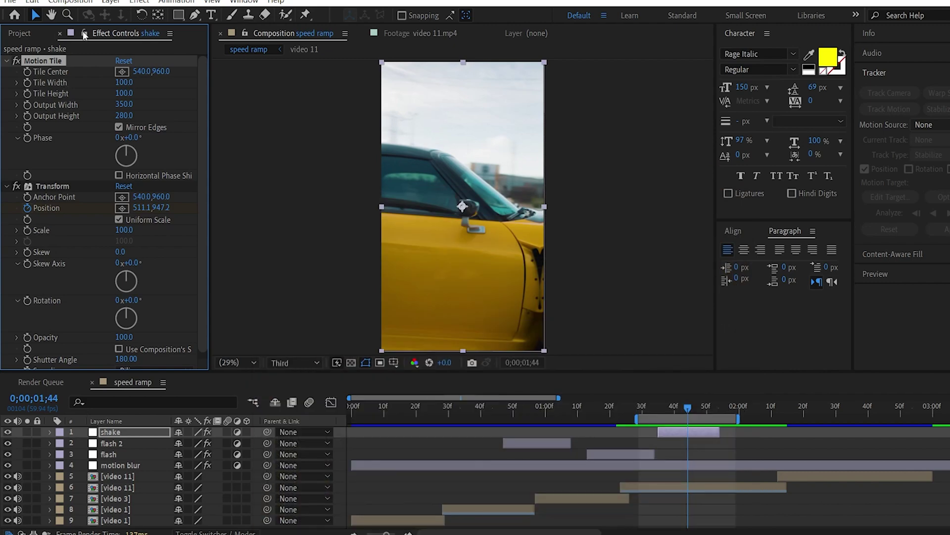
key("u")
left_click_drag(695, 432, 545, 431)
Step: Duplicate the shake layer as shake 2 at the earlier 1;24 transition
left_click(624, 406)
key("ctrl+d")
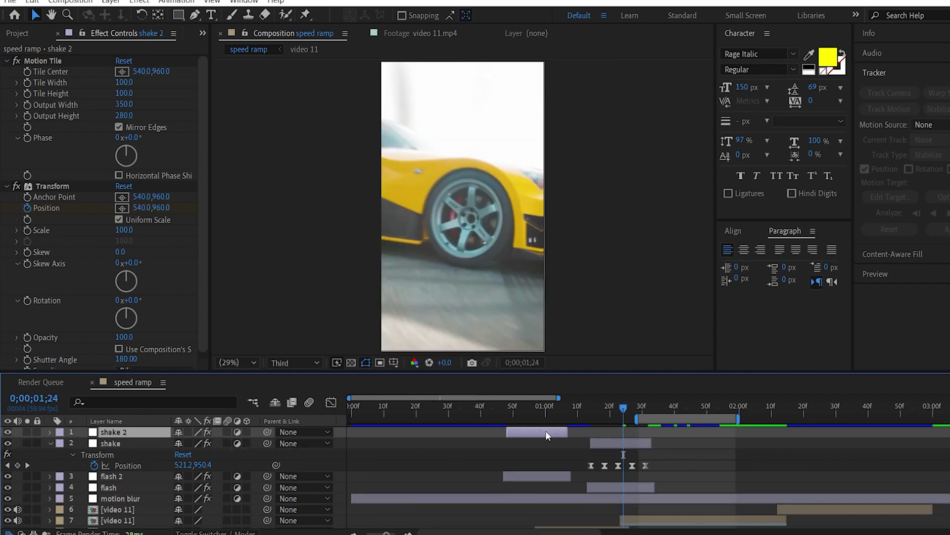